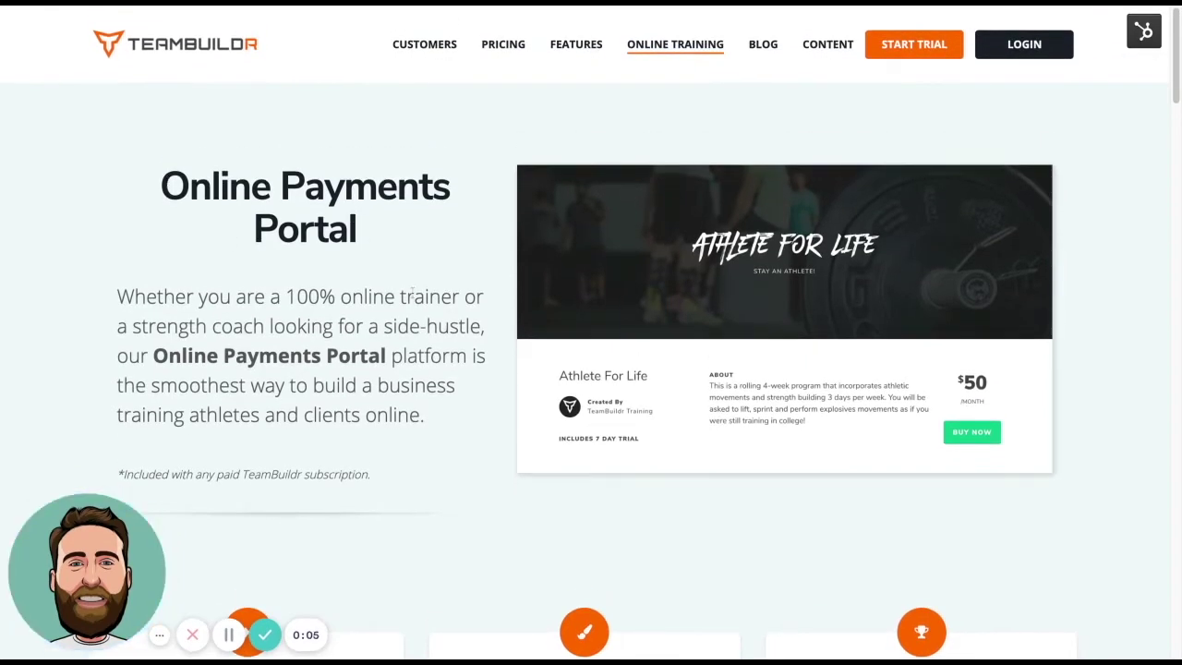
# Scroll down the Online Payments Portal page past the feature cards and video to the FAQ section
pyautogui.scroll(-4, 411, 295)
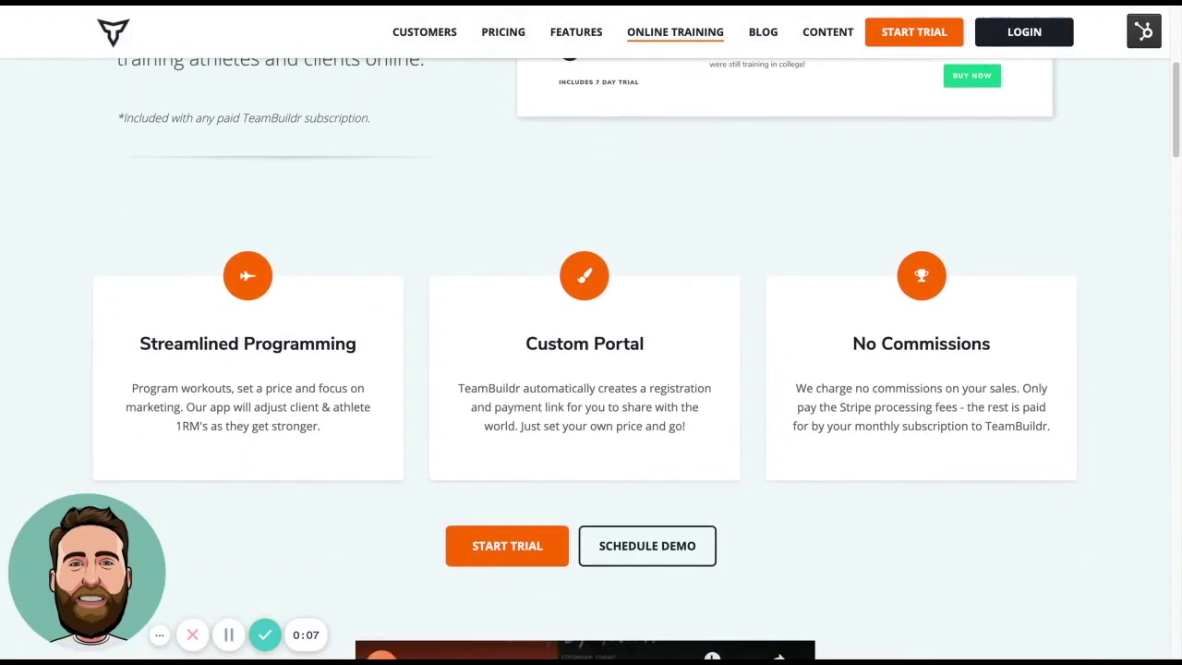
pyautogui.scroll(2, 412, 295)
pyautogui.scroll(2, 591, 333)
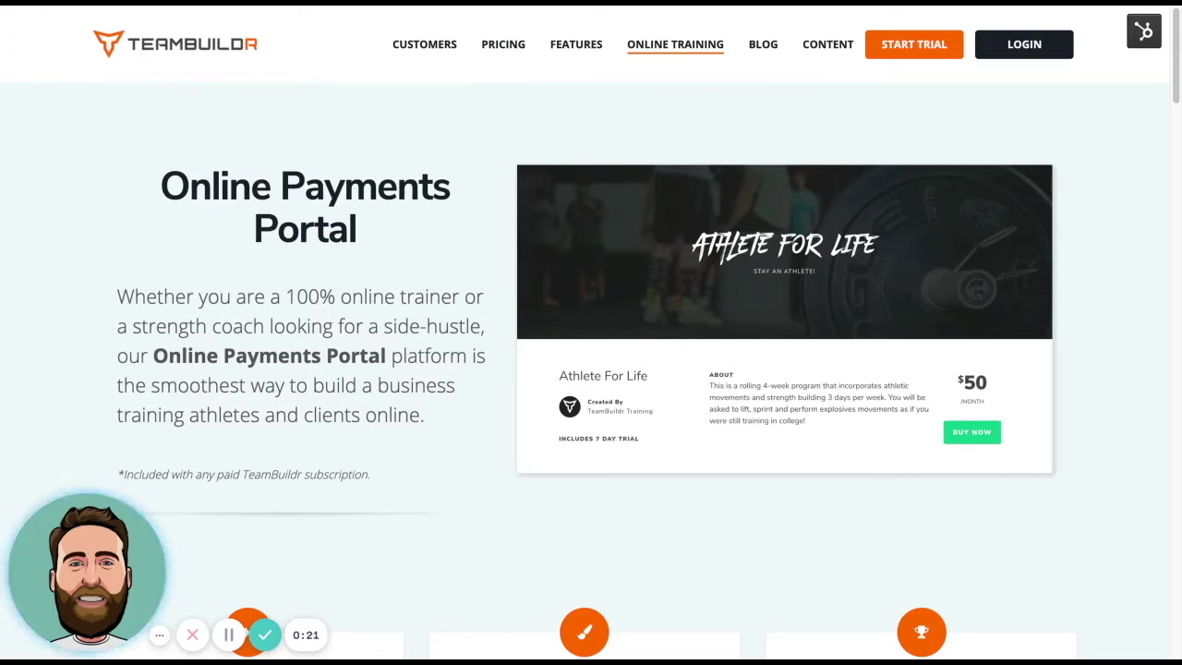
pyautogui.moveTo(546, 326)
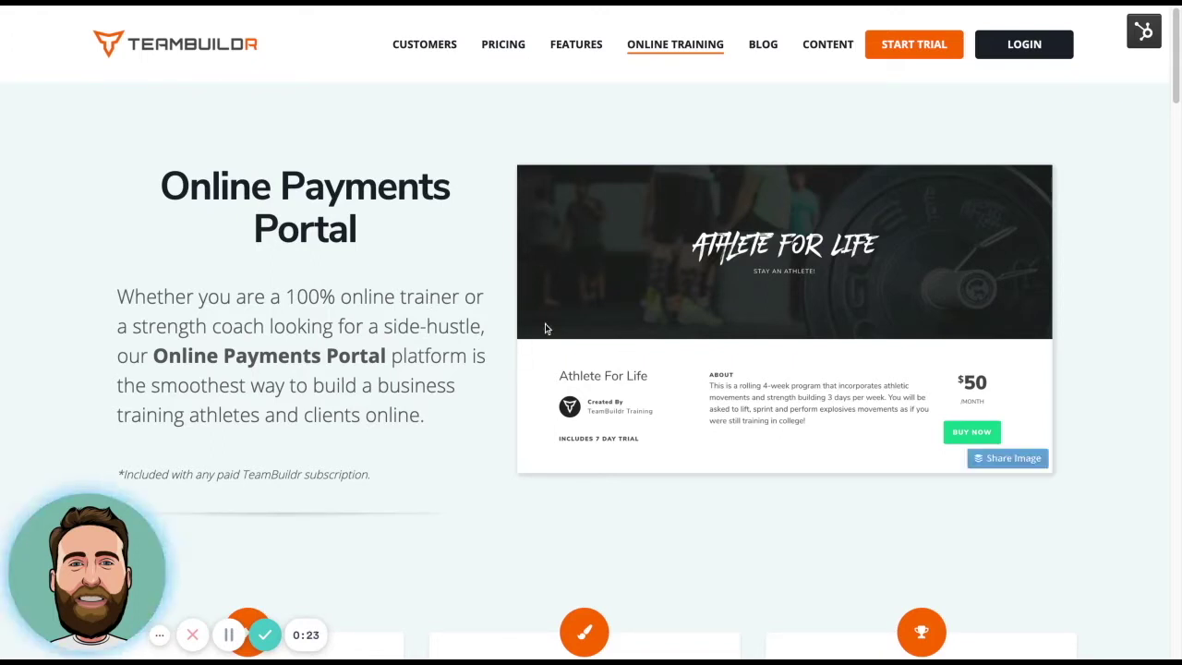
pyautogui.scroll(-5, 518, 400)
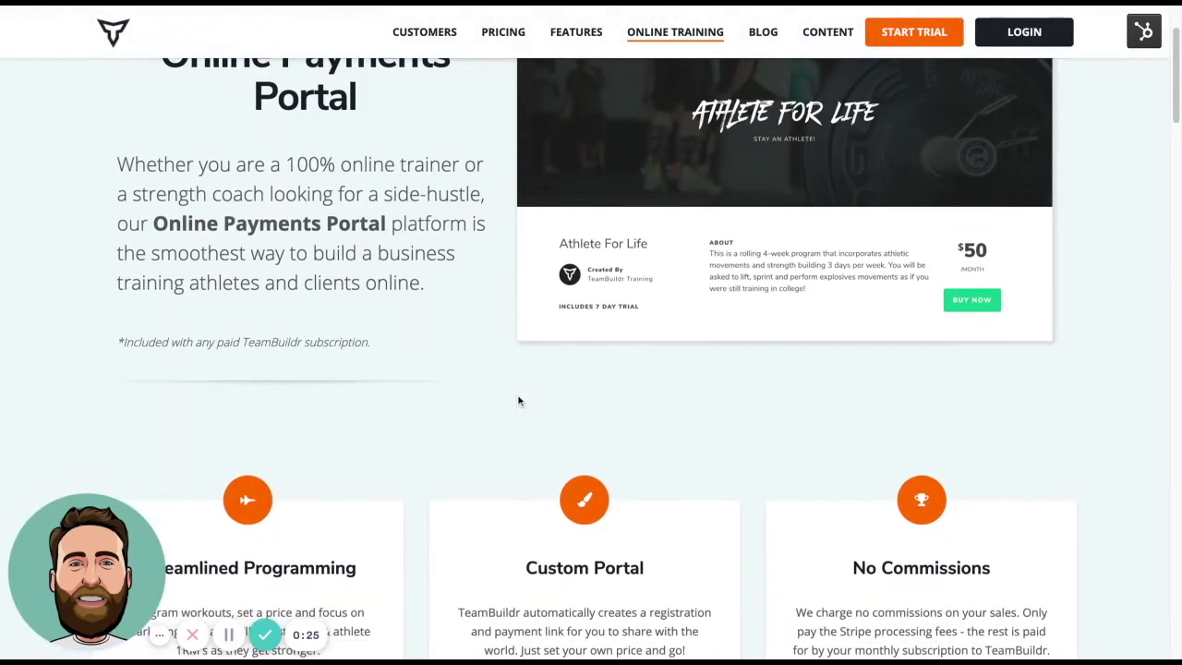
pyautogui.scroll(-15, 590, 351)
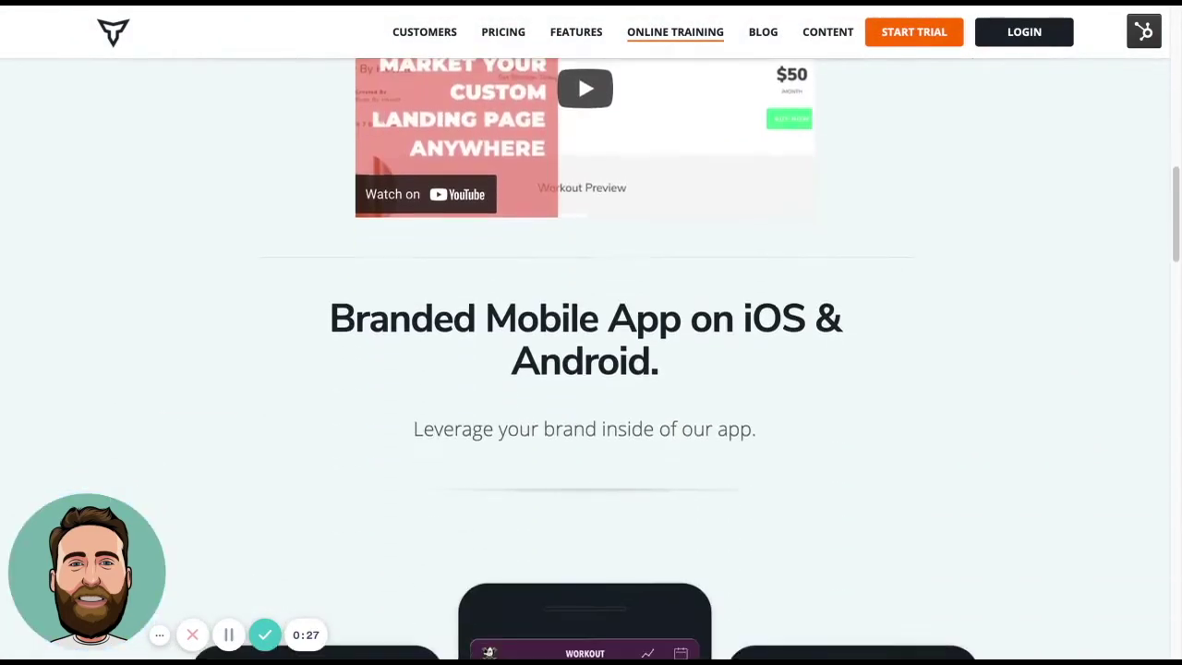
pyautogui.scroll(-3, 452, 357)
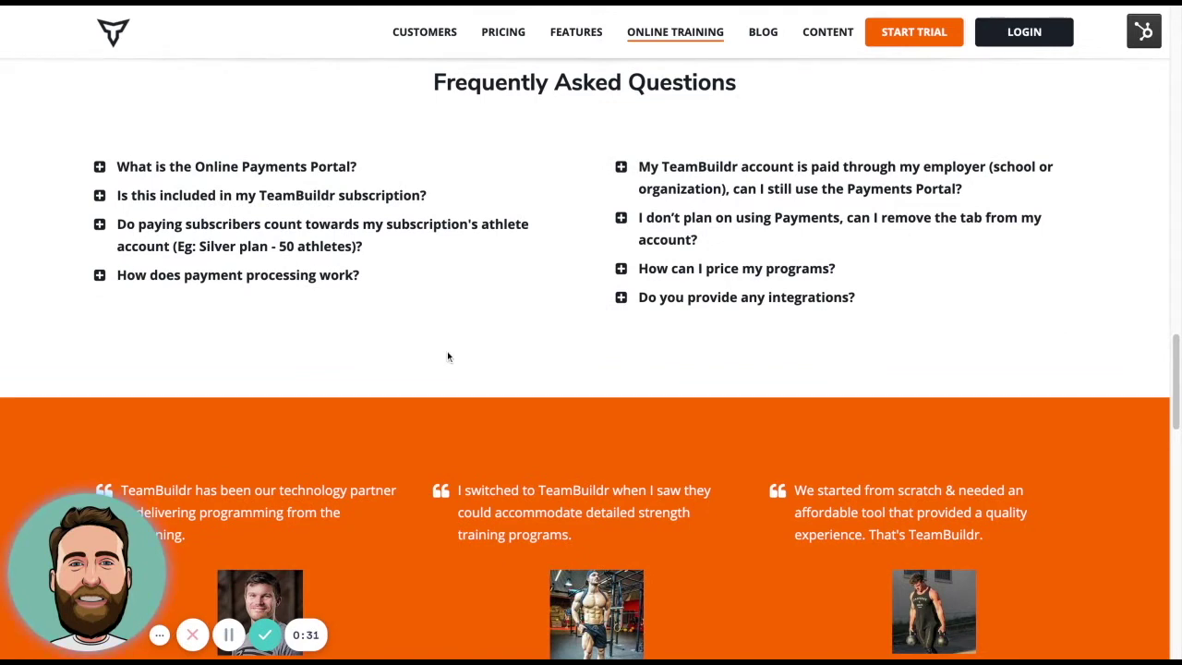
# Expand the four FAQ answers: subscription inclusion, athlete counts, payment processing, and employer-paid accounts
pyautogui.click(316, 196)
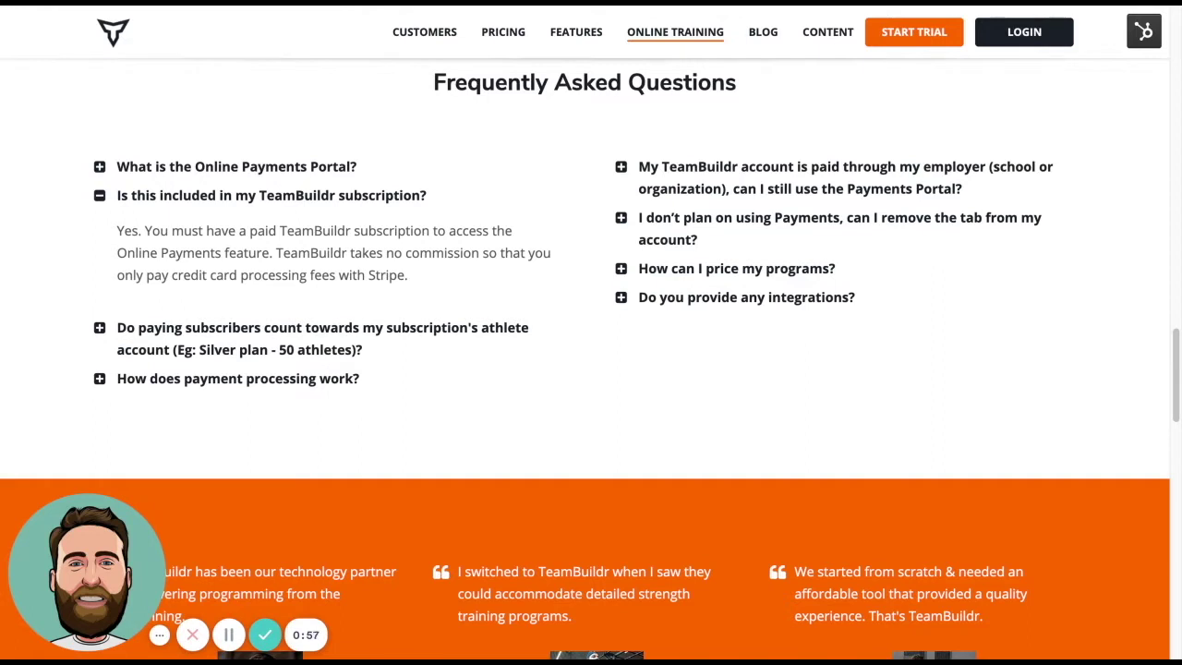
pyautogui.click(308, 336)
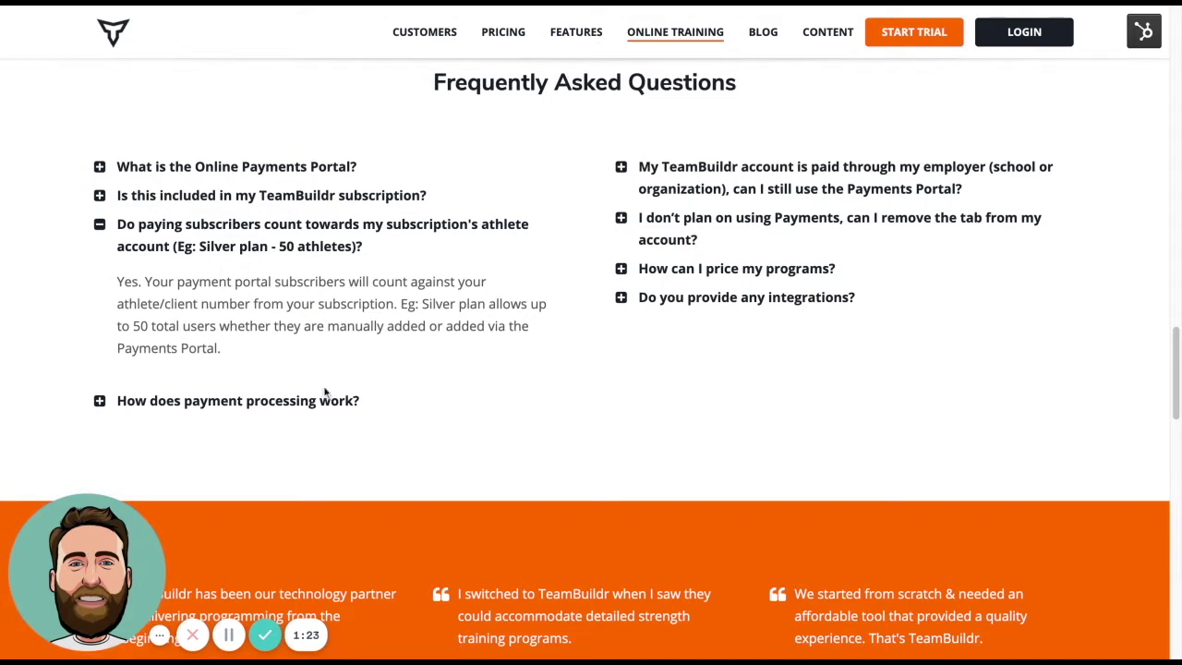
pyautogui.click(292, 400)
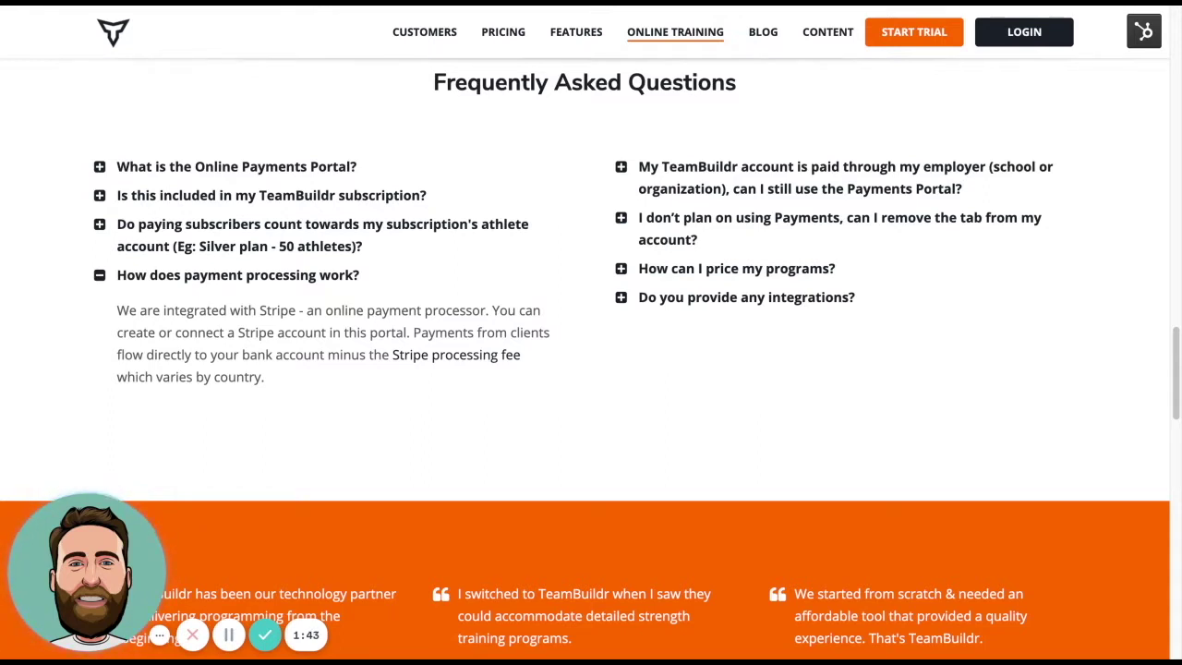
pyautogui.click(716, 171)
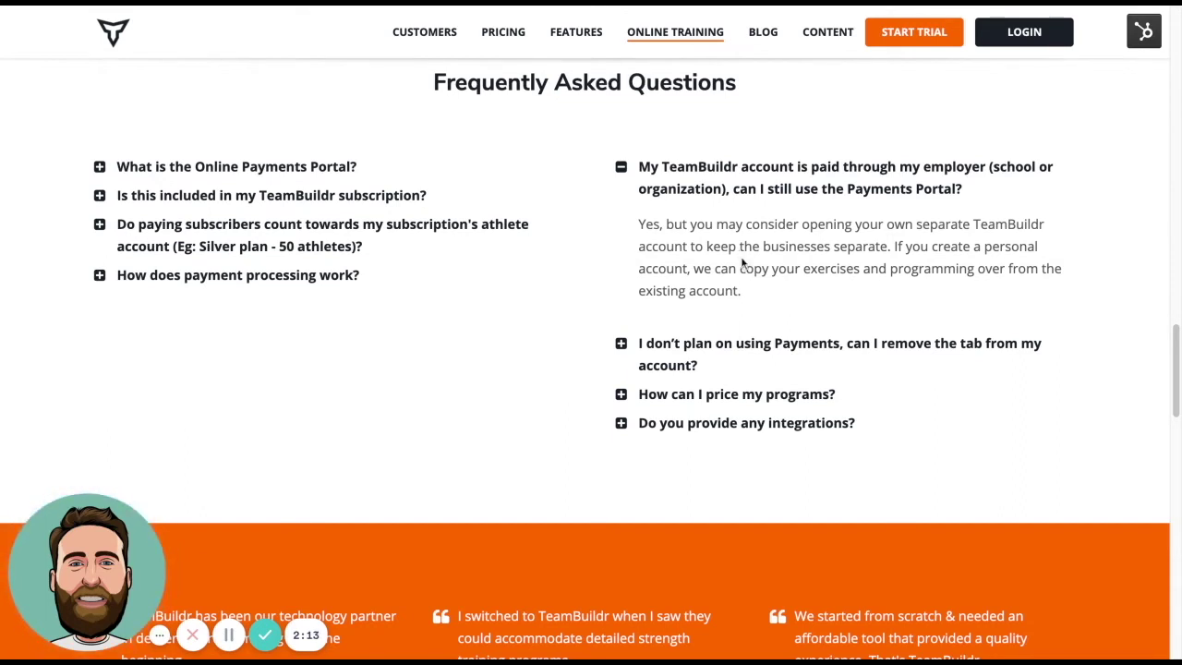
# Expand the FAQ answers on removing the Payments tab, program pricing and available integrations
pyautogui.click(681, 351)
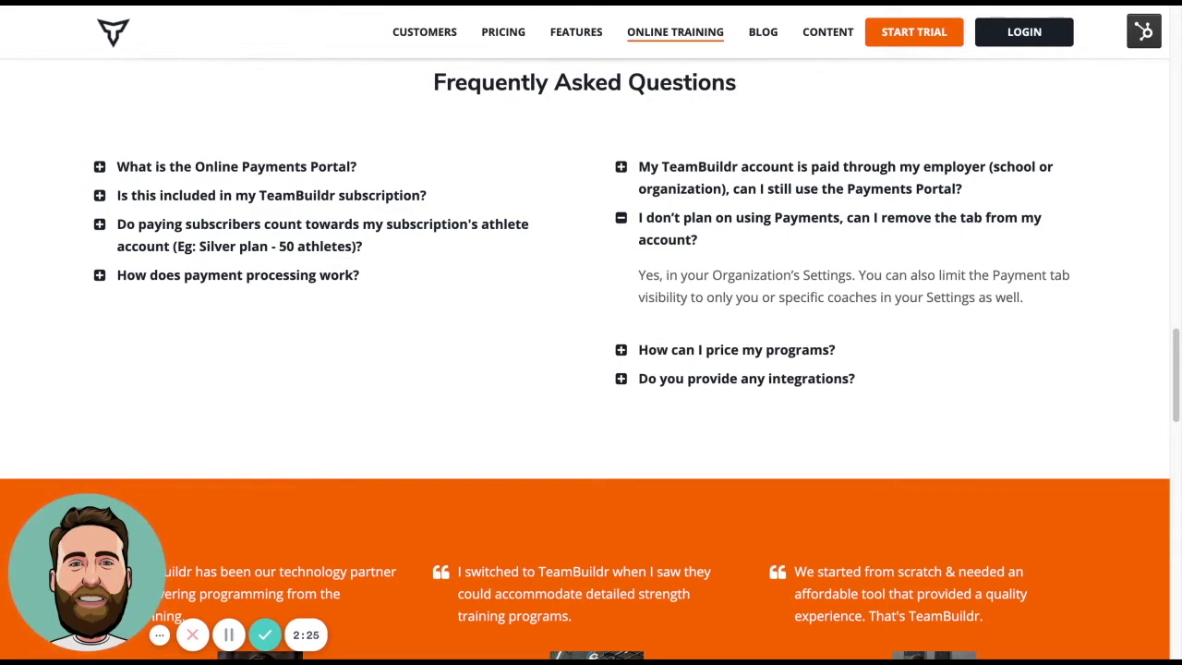
pyautogui.click(739, 350)
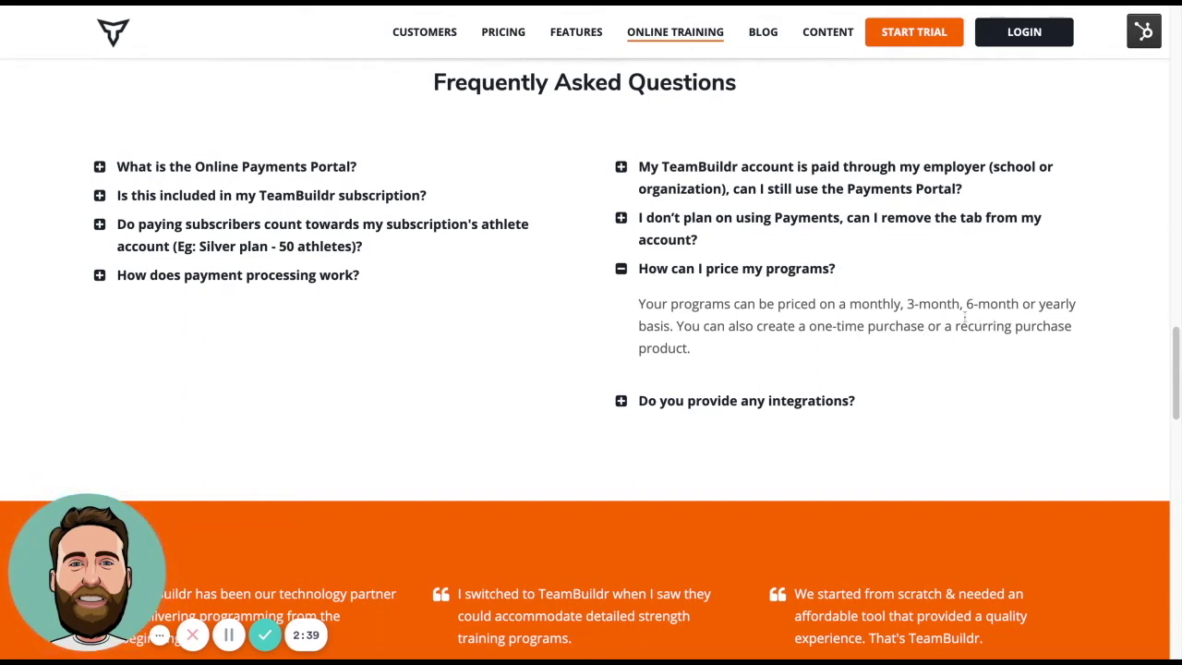
pyautogui.click(765, 399)
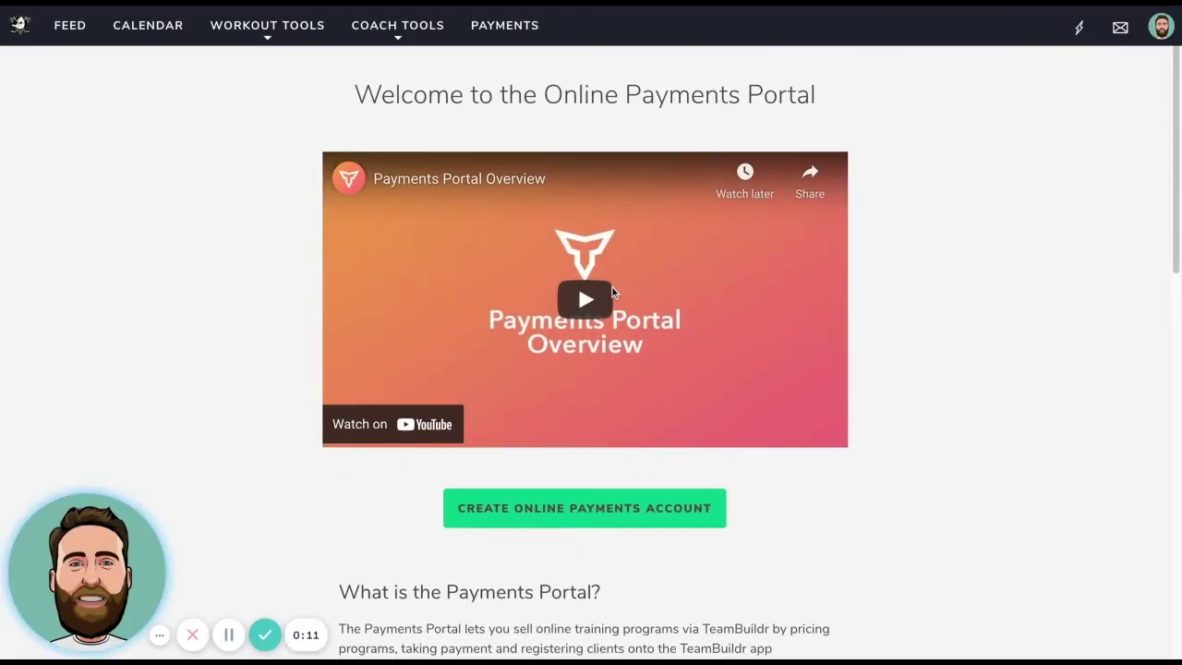
# Create an online payments account named 'Old School Performance' with URL old-school-performance and submit it
pyautogui.click(581, 509)
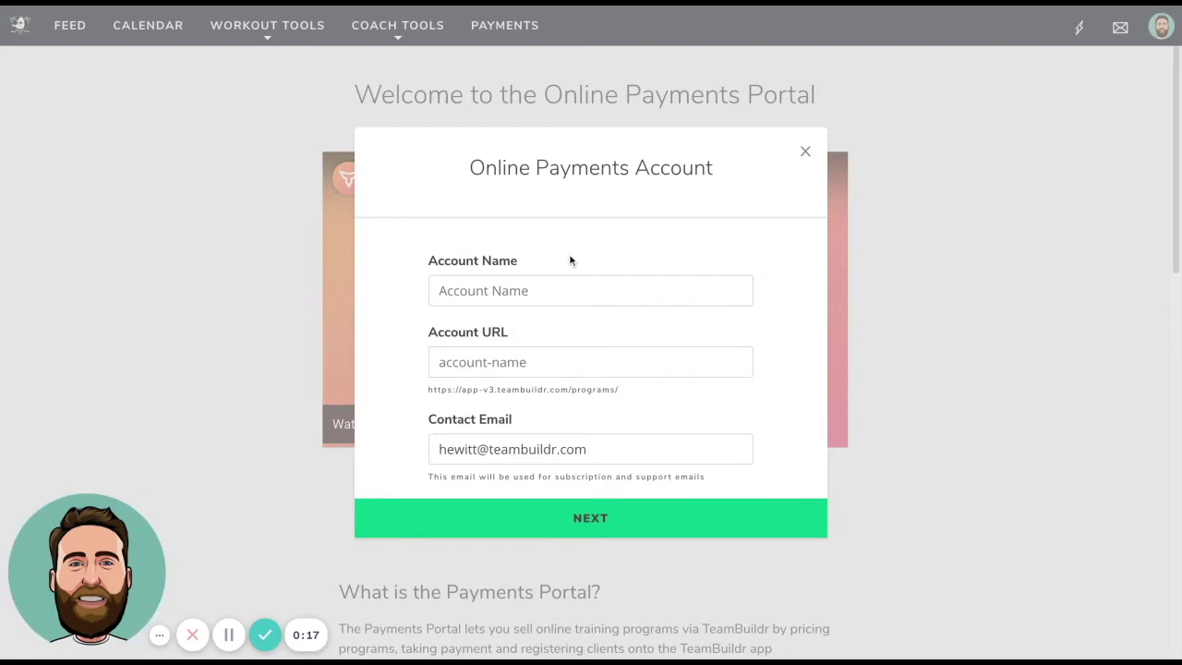
pyautogui.click(484, 295)
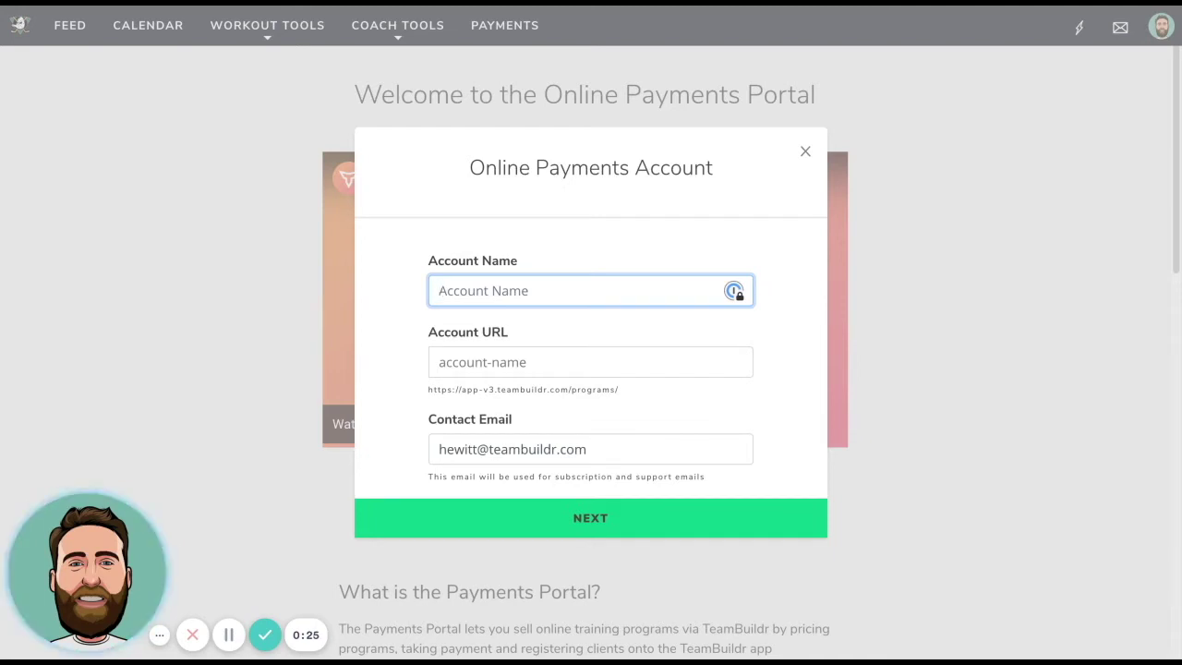
pyautogui.write('Old ')
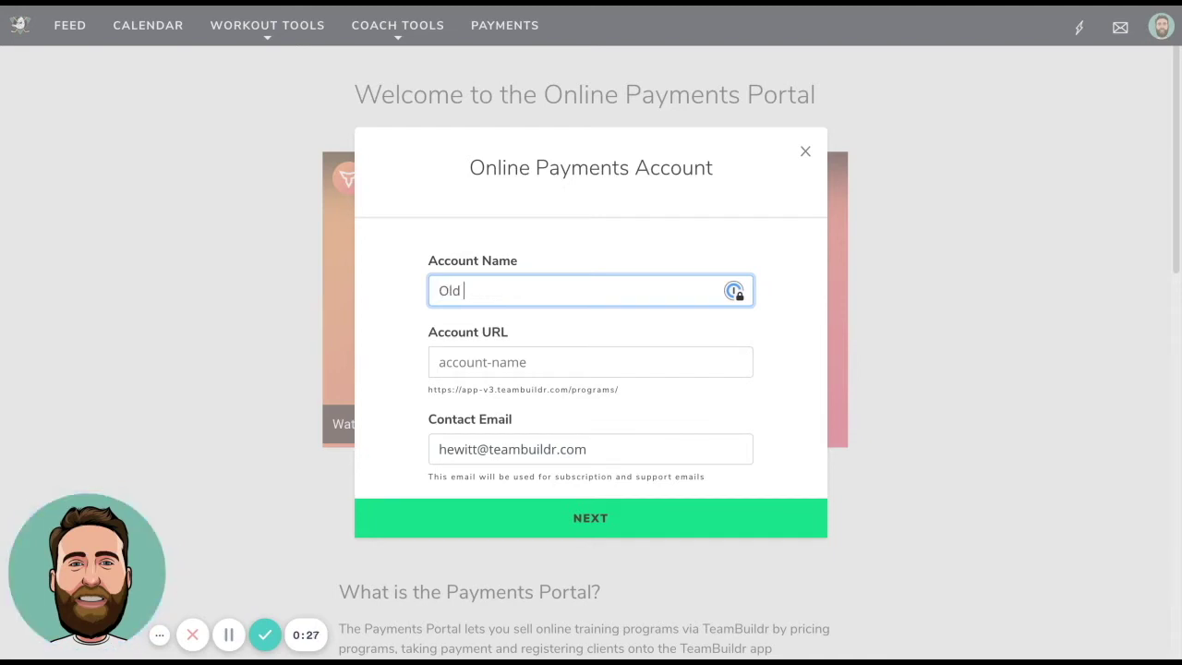
pyautogui.write('School Performance')
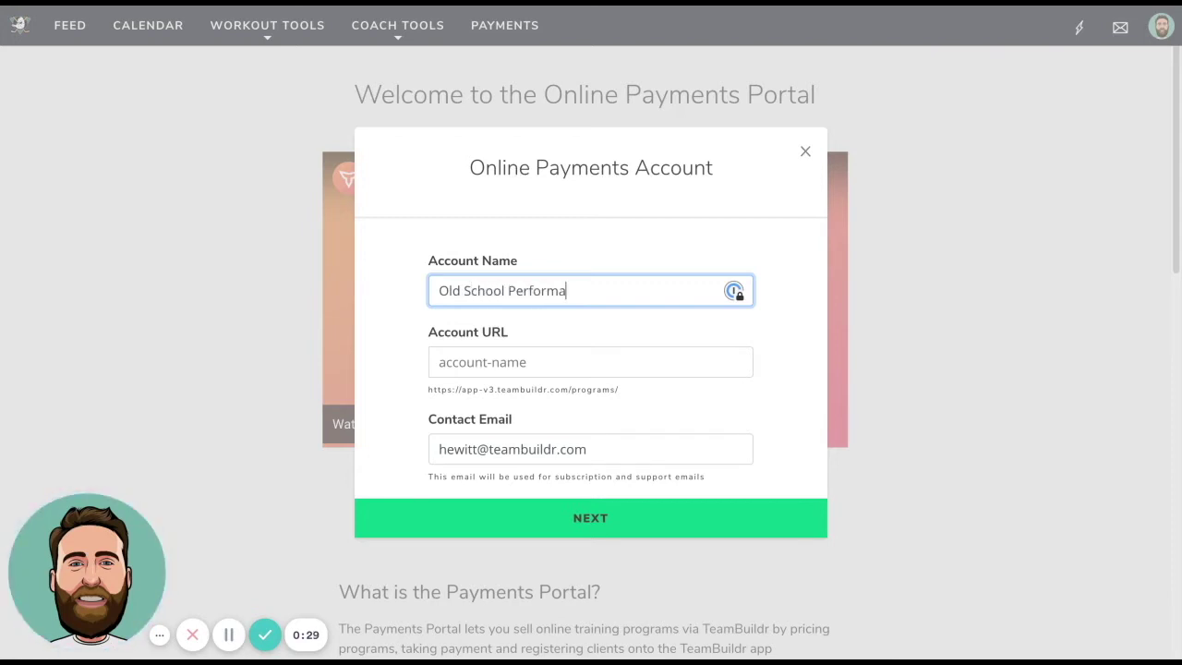
pyautogui.click(517, 362)
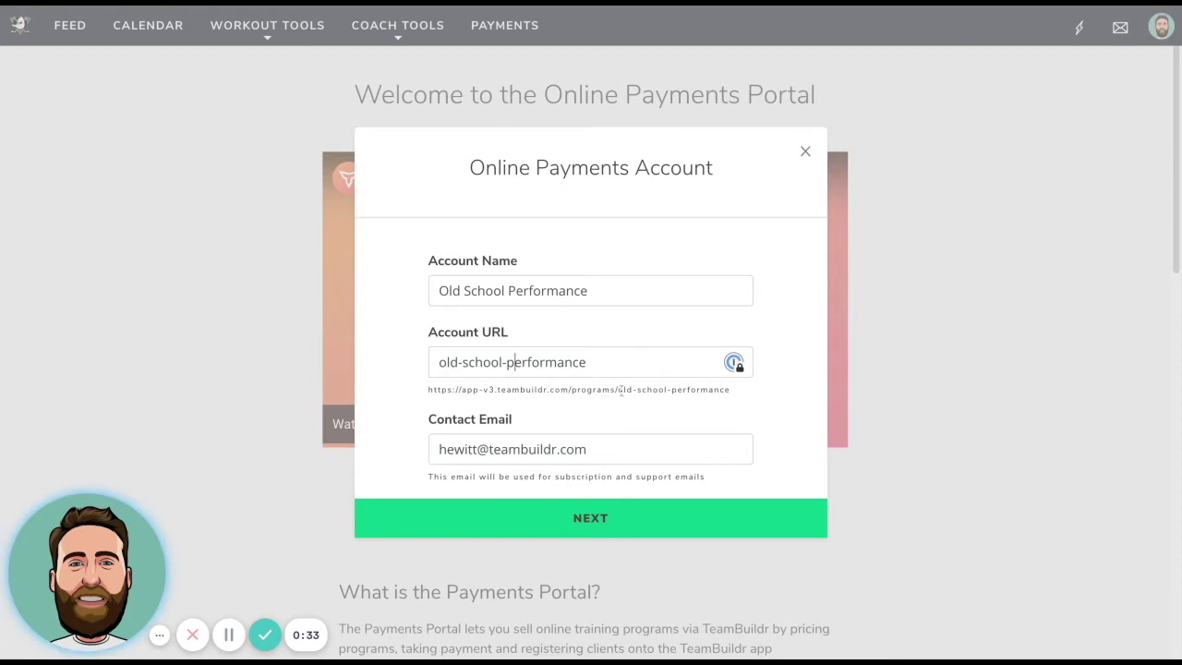
pyautogui.moveTo(618, 389); pyautogui.dragTo(729, 389)
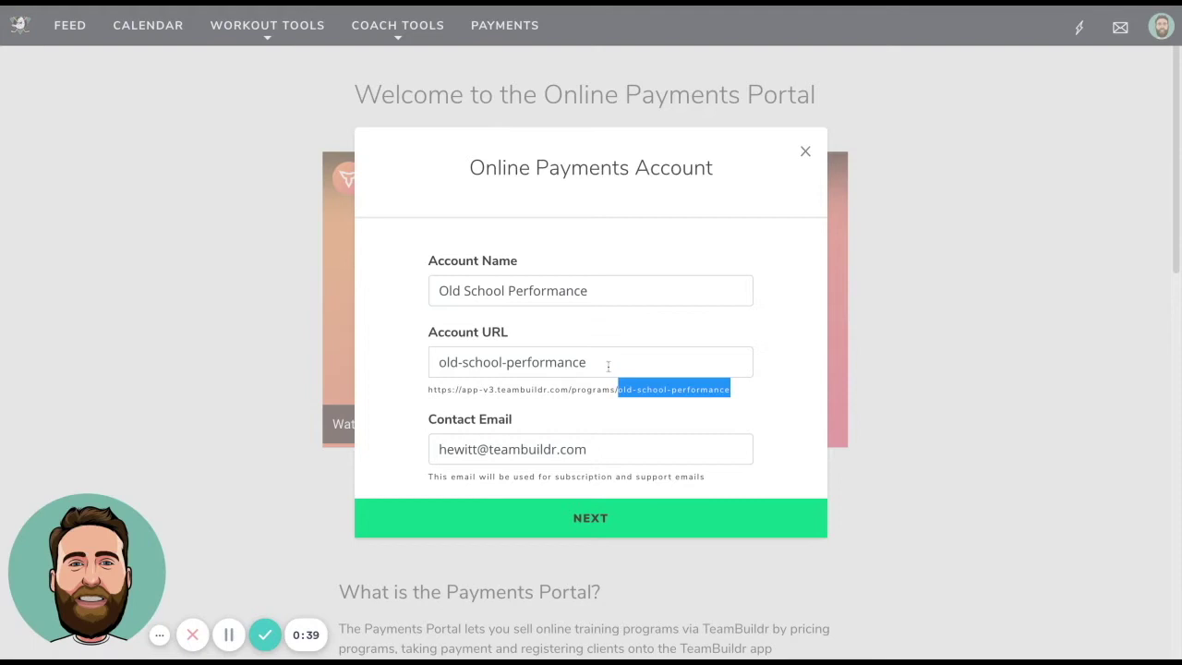
pyautogui.click(616, 290)
pyautogui.tripleClick(616, 290)
pyautogui.click(617, 290)
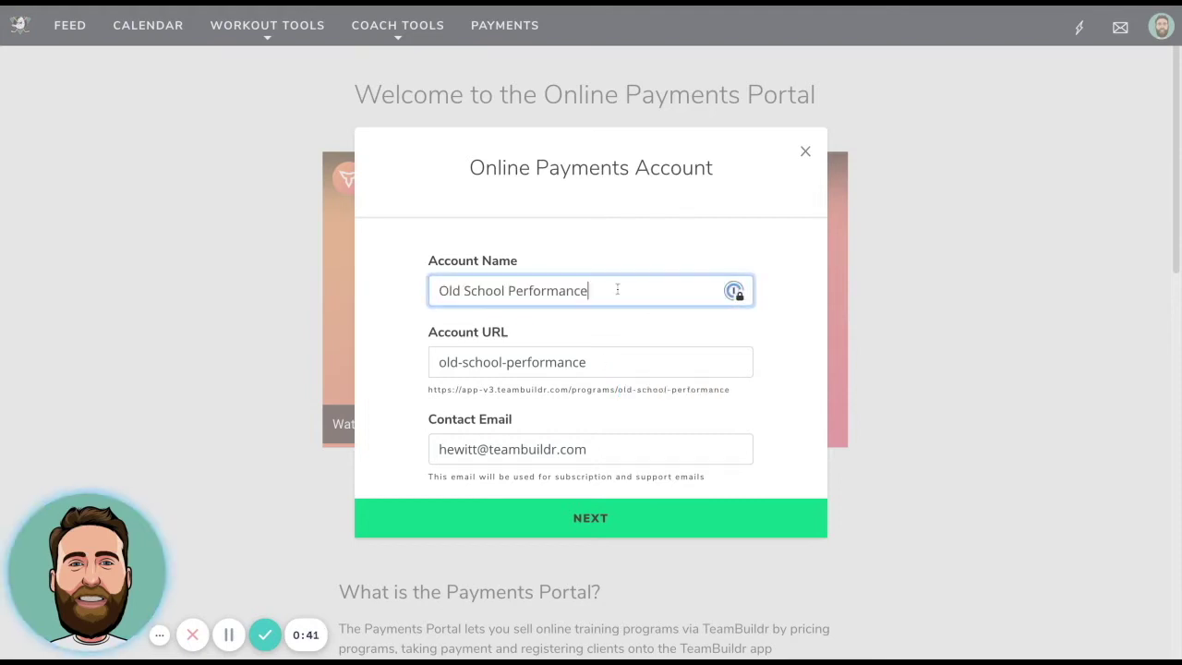
pyautogui.click(600, 360)
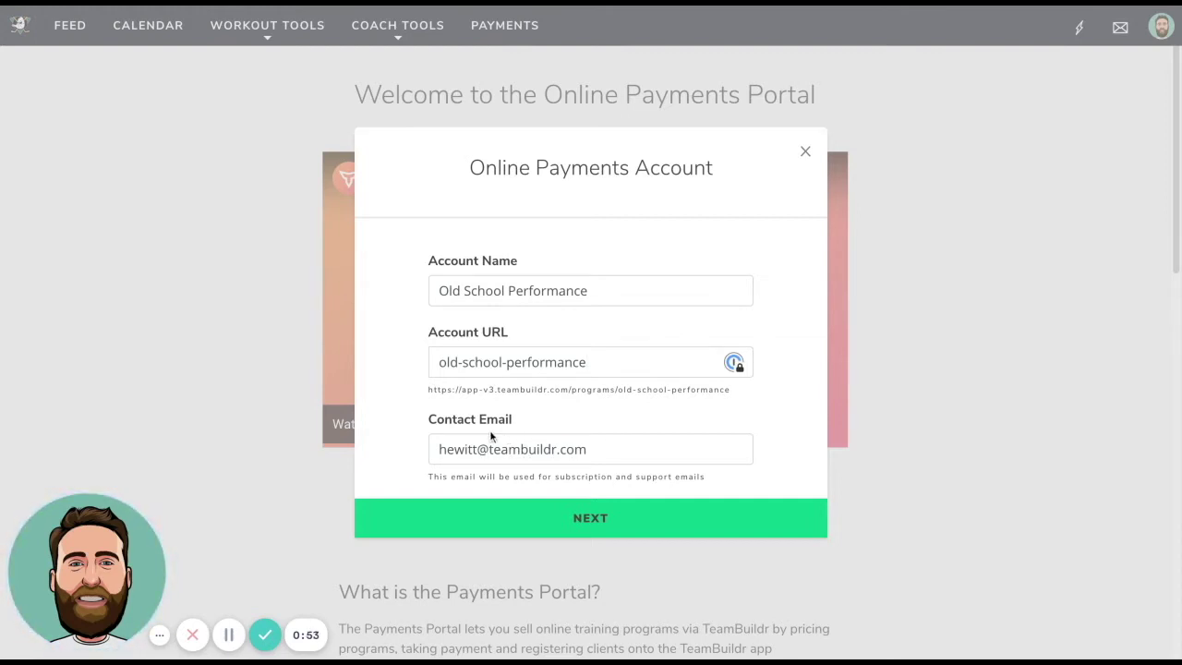
pyautogui.click(595, 516)
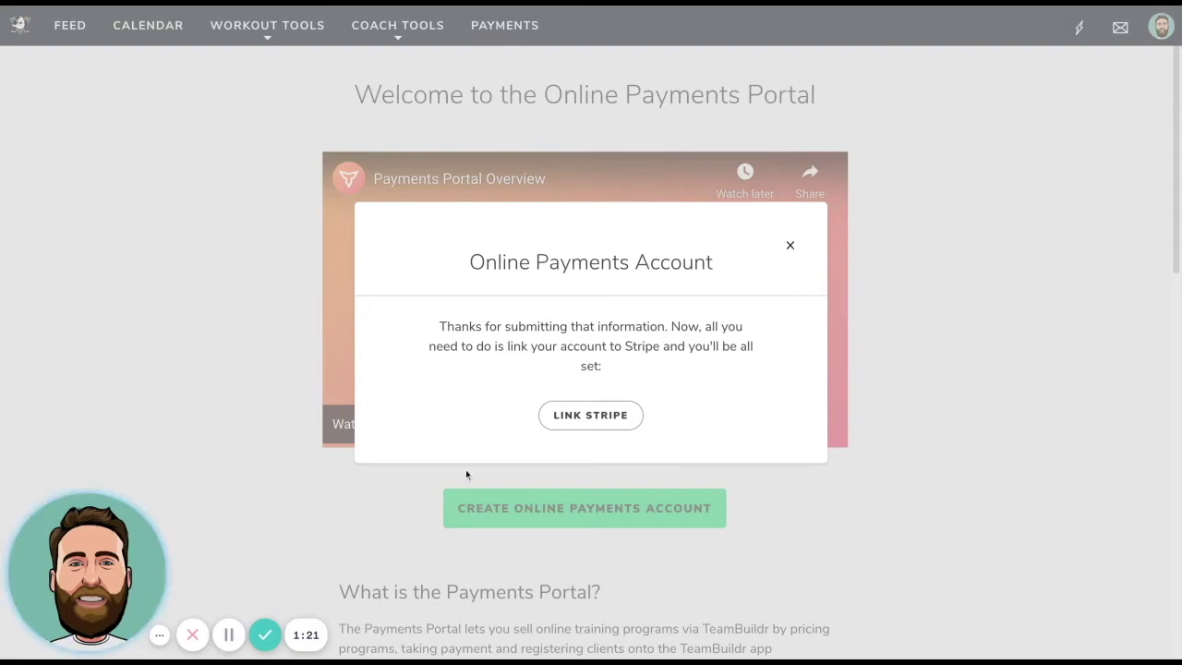
pyautogui.click(265, 634)
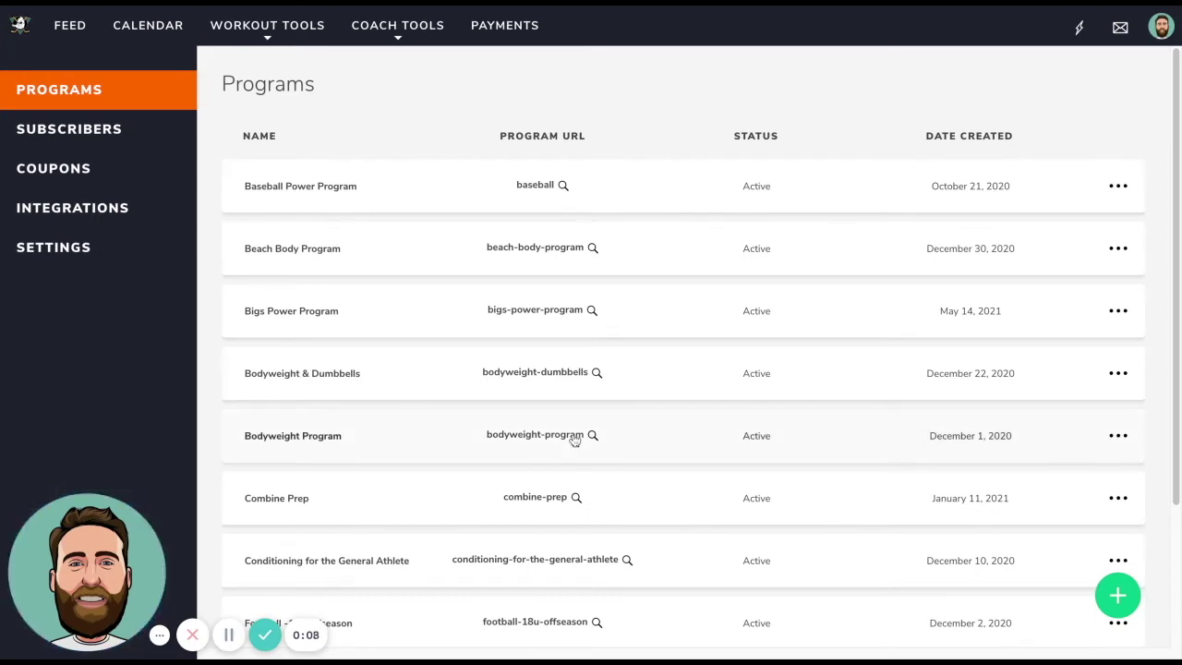
# Glance at the Baseball Power Program's details in the Programs list, then start adding a new program
pyautogui.scroll(-1, 575, 440)
pyautogui.scroll(1, 576, 440)
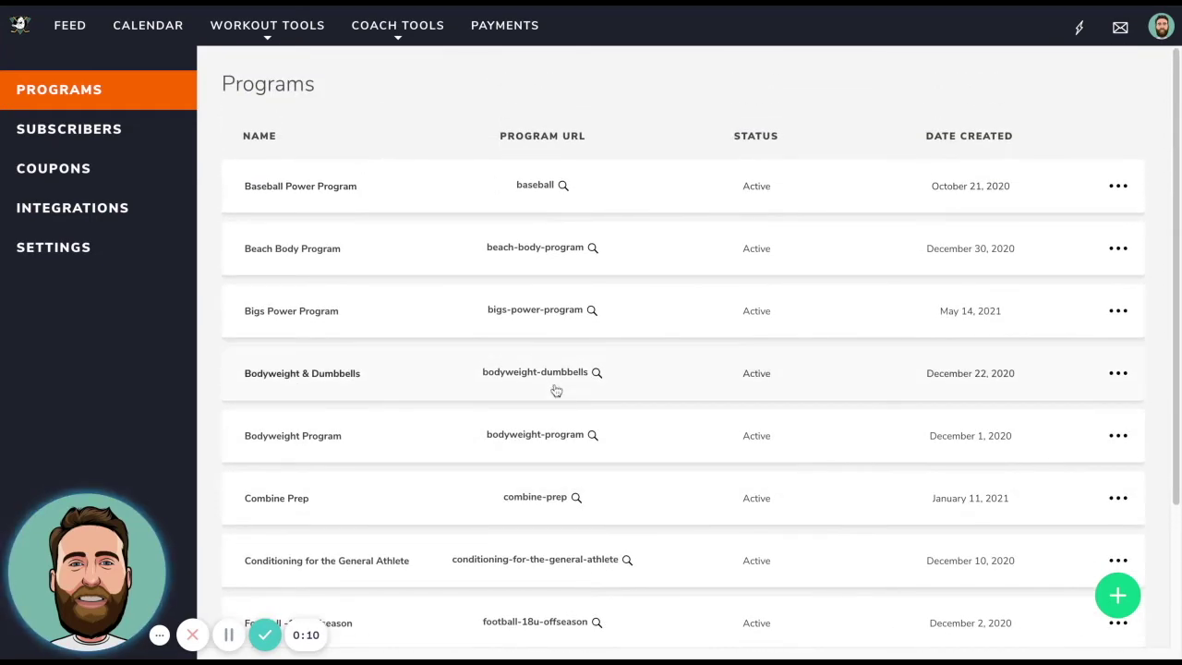
pyautogui.click(580, 180)
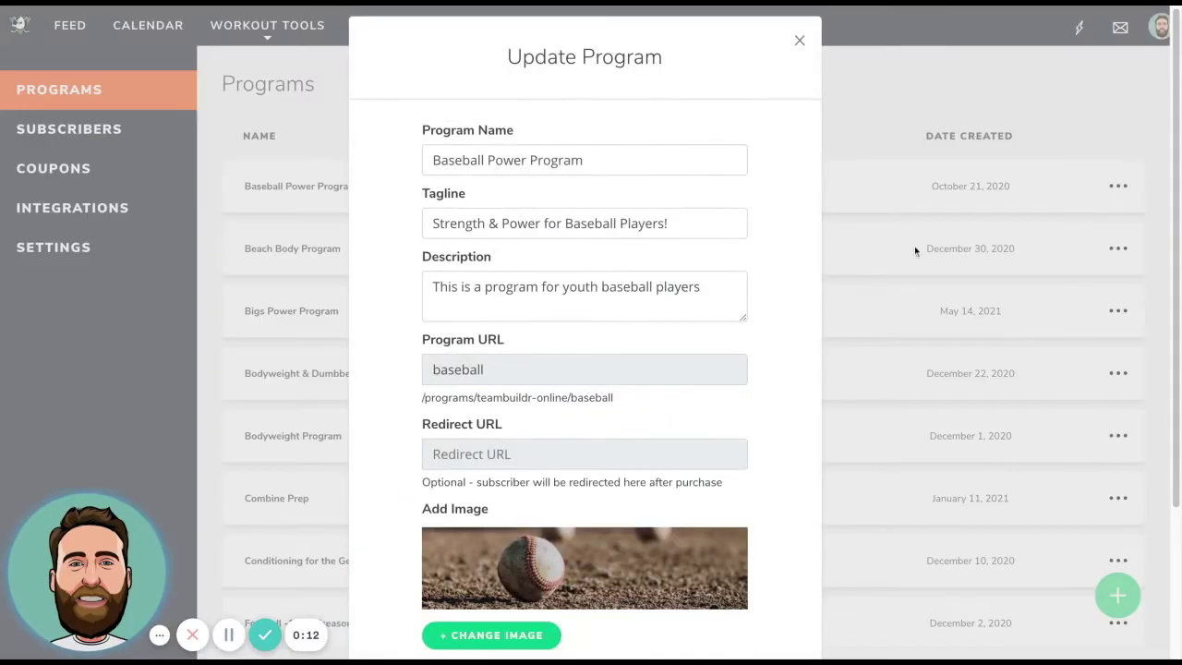
pyautogui.click(923, 233)
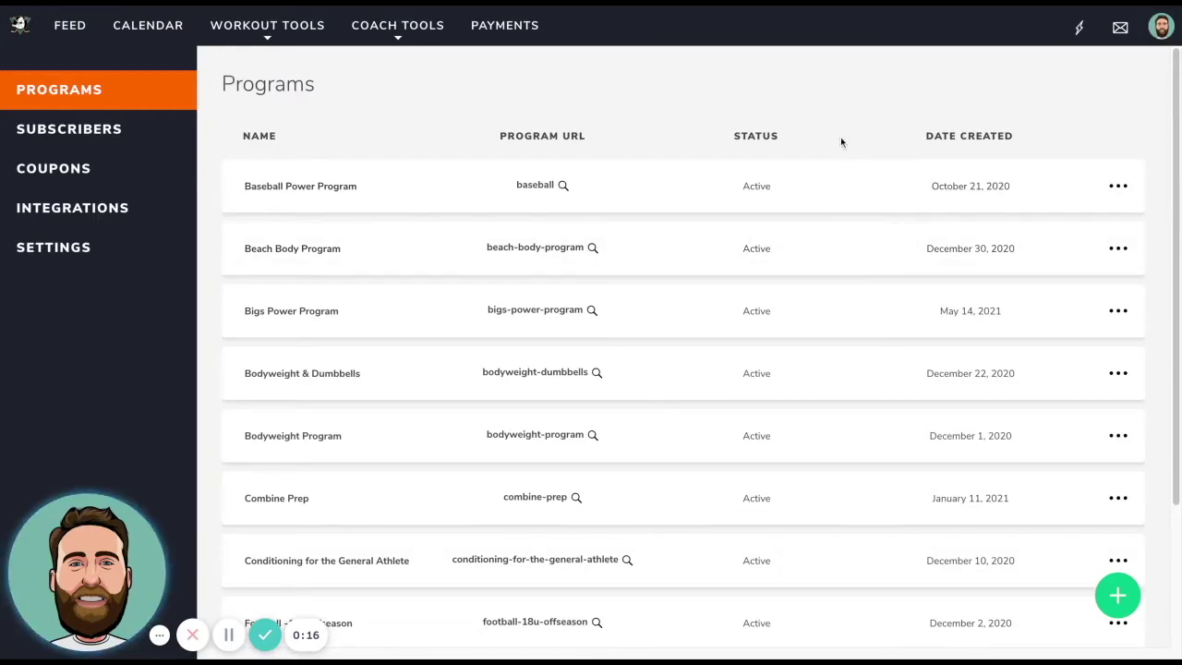
pyautogui.click(1117, 596)
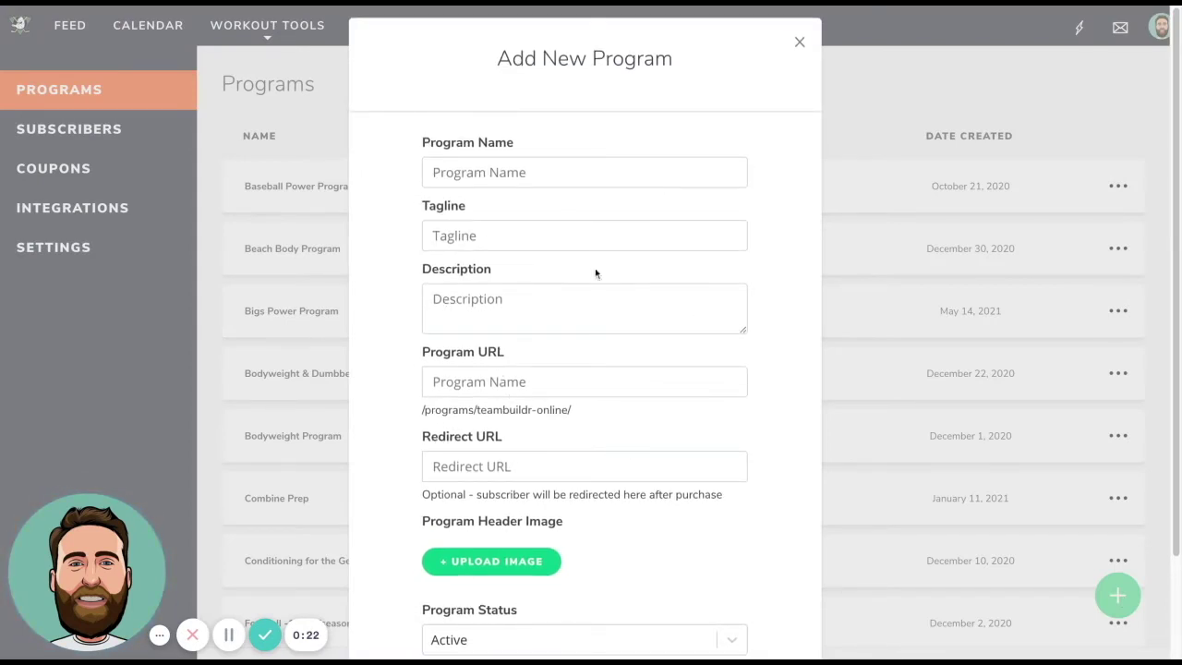
# Name the program 'Football In-Season' with the tagline 'Get stronger while playing!'
pyautogui.click(544, 181)
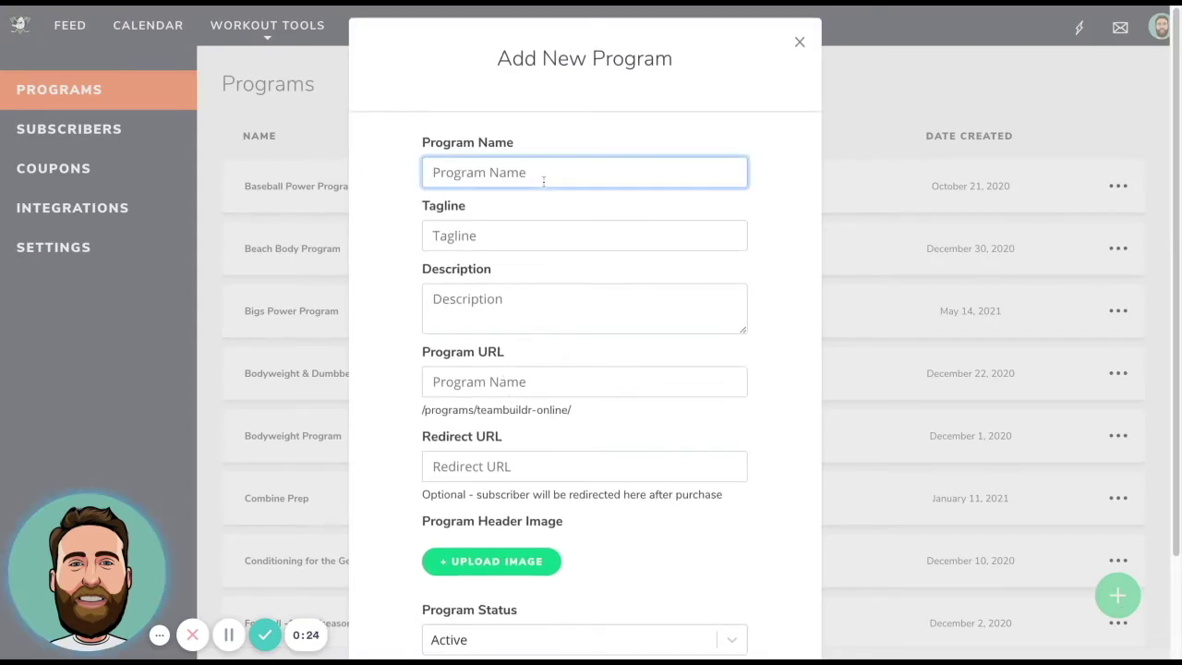
pyautogui.write('Football In-Sea')
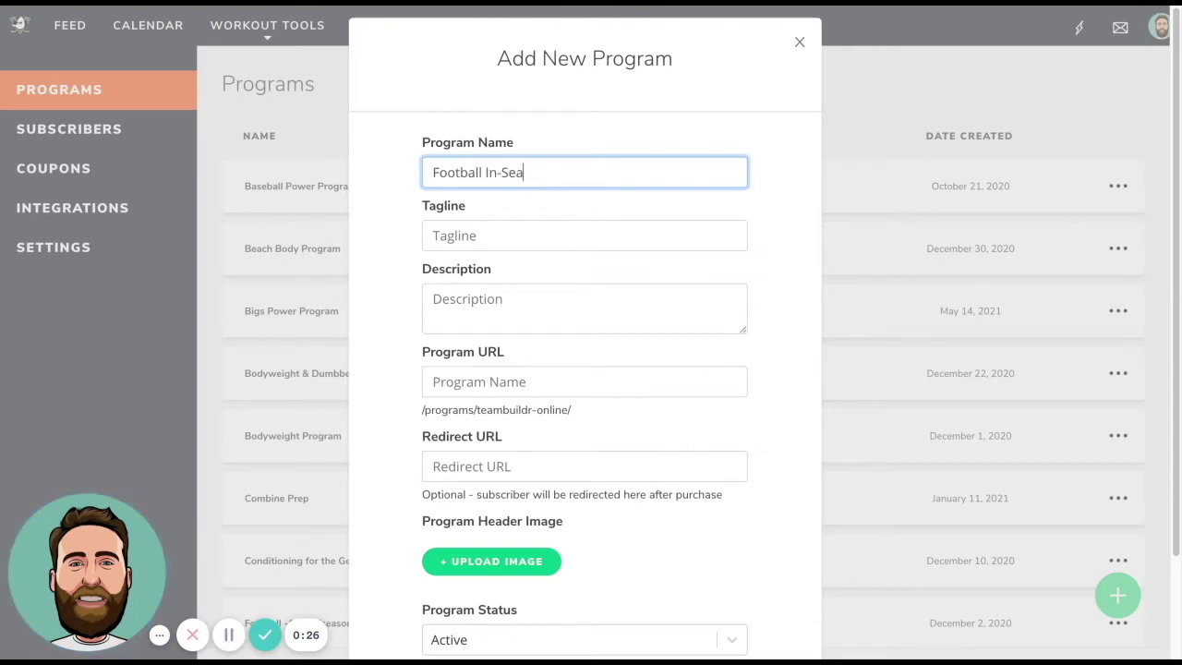
pyautogui.write('son')
pyautogui.click(508, 236)
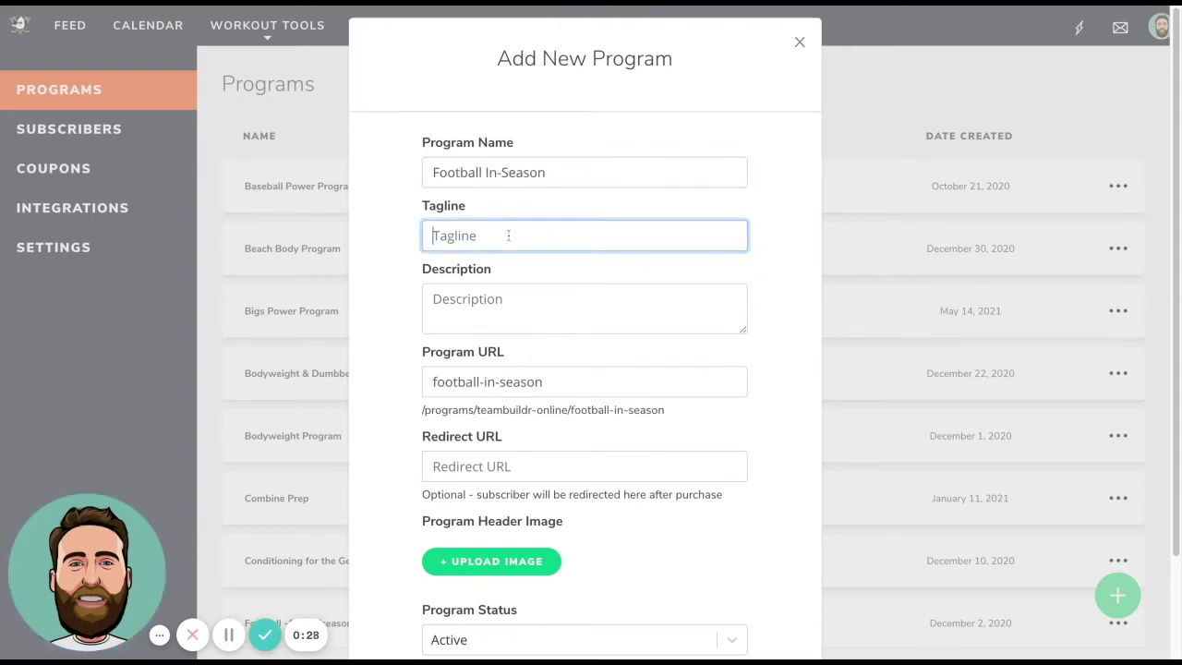
pyautogui.write('Get stronger while playing!')
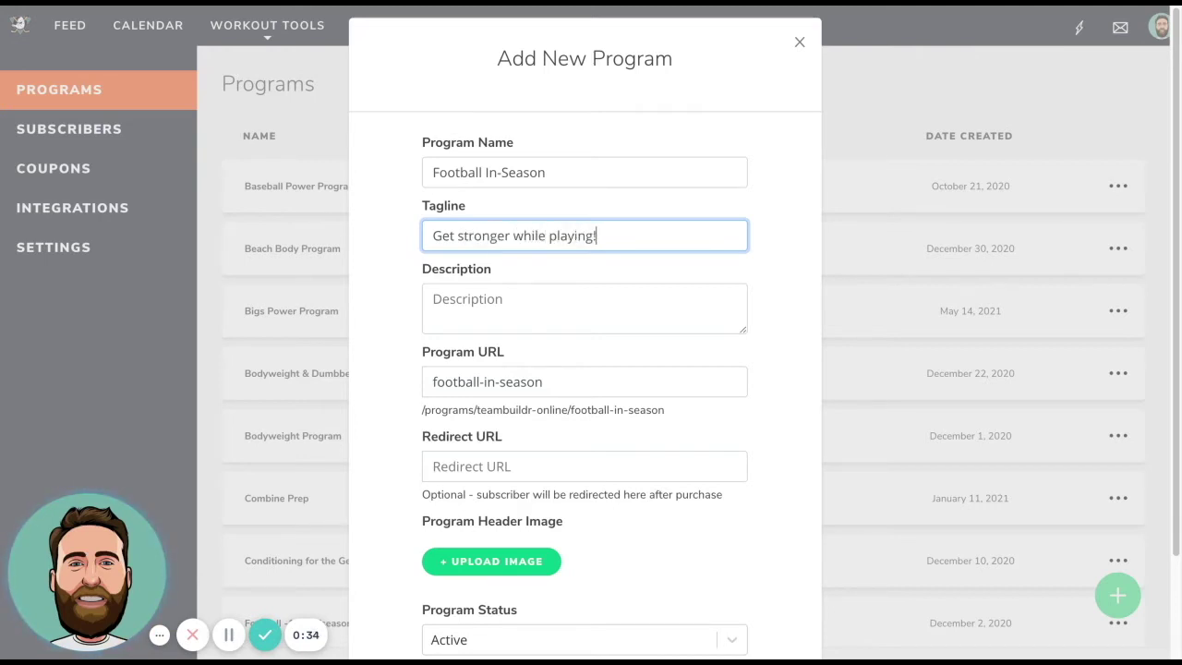
# Describe it as a 2-day a week program that emphasizes strength during the season
pyautogui.click(464, 307)
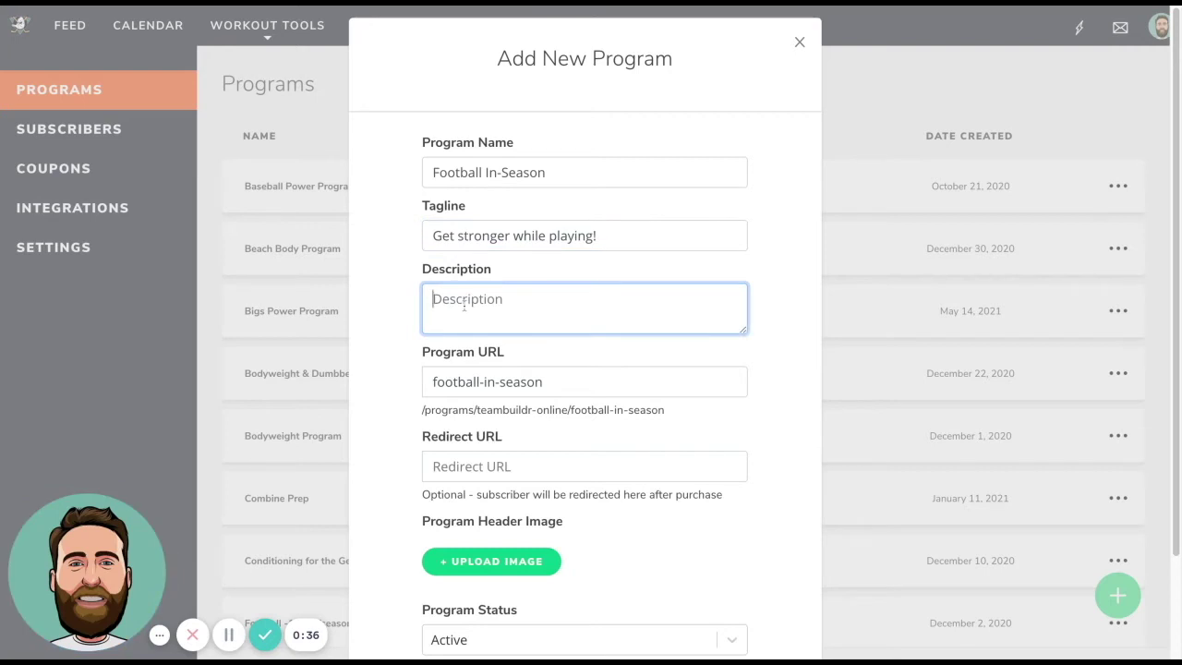
pyautogui.write('2-day a week')
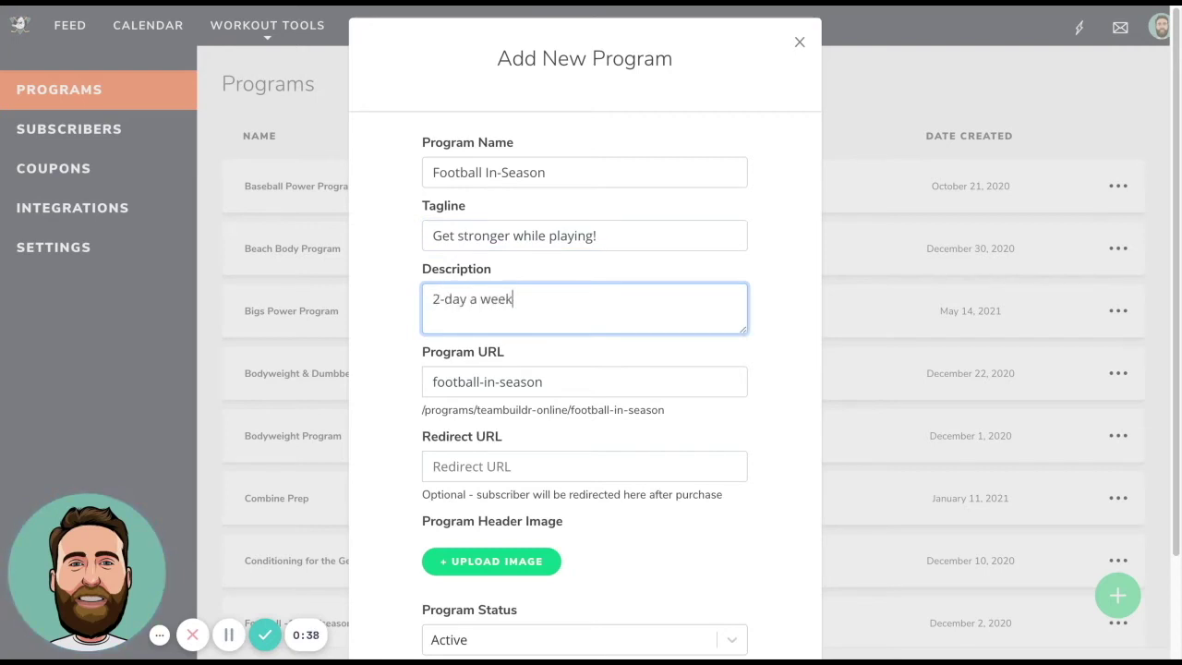
pyautogui.write(' program that emph')
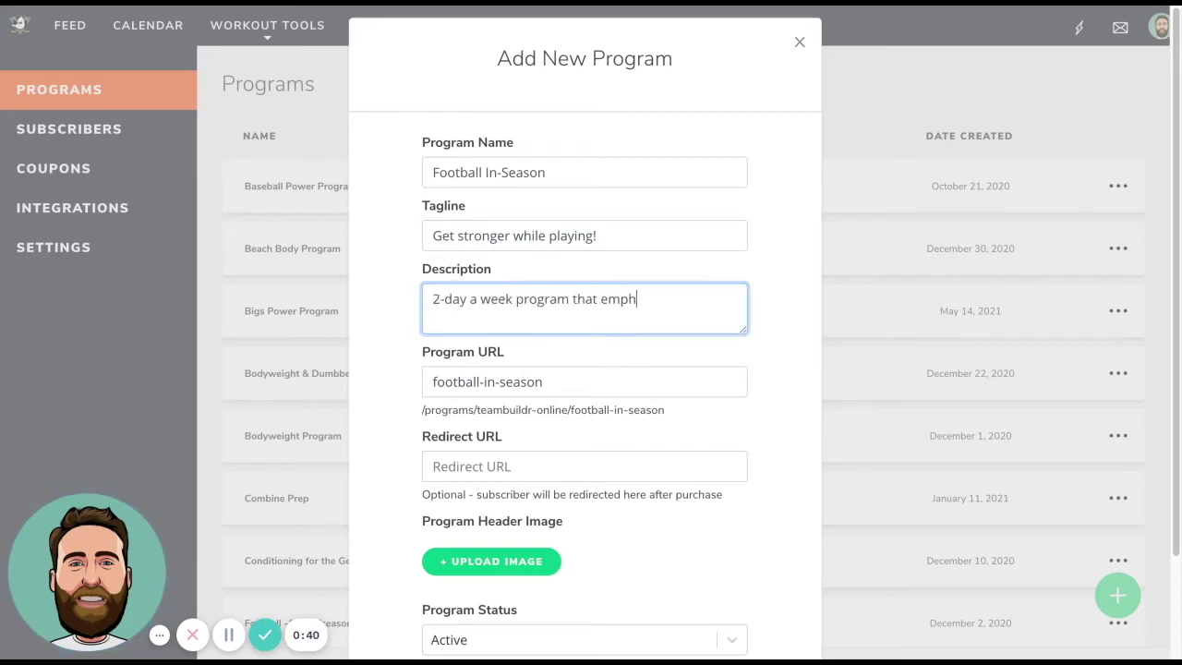
pyautogui.write('asizes strength during t')
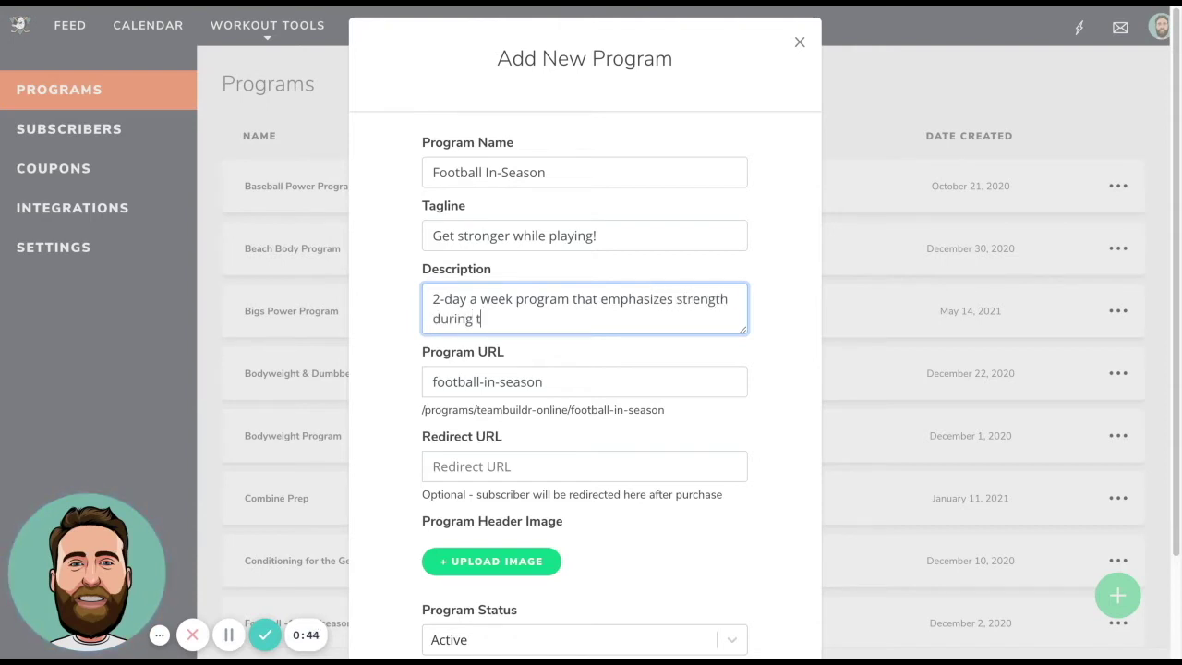
pyautogui.write('he season!')
# Check the auto-filled program URL, keep Program Status Active, and continue to the next setup step
pyautogui.click(560, 385)
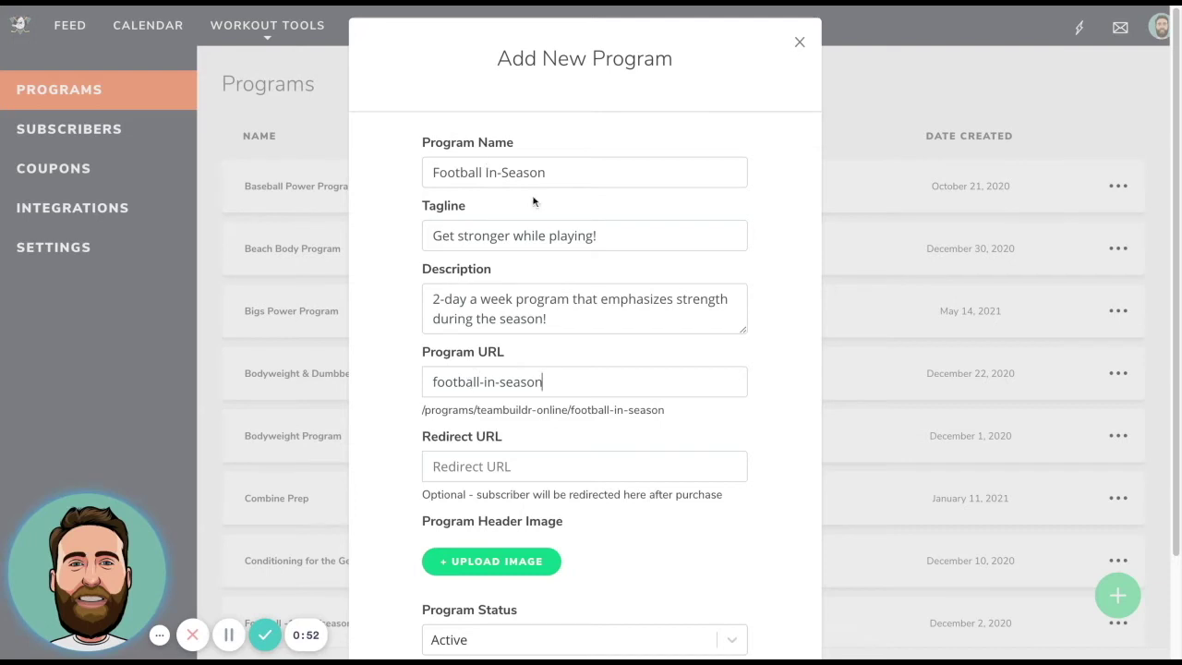
pyautogui.tripleClick(669, 413)
pyautogui.click(671, 415)
pyautogui.scroll(-1, 502, 448)
pyautogui.click(509, 423)
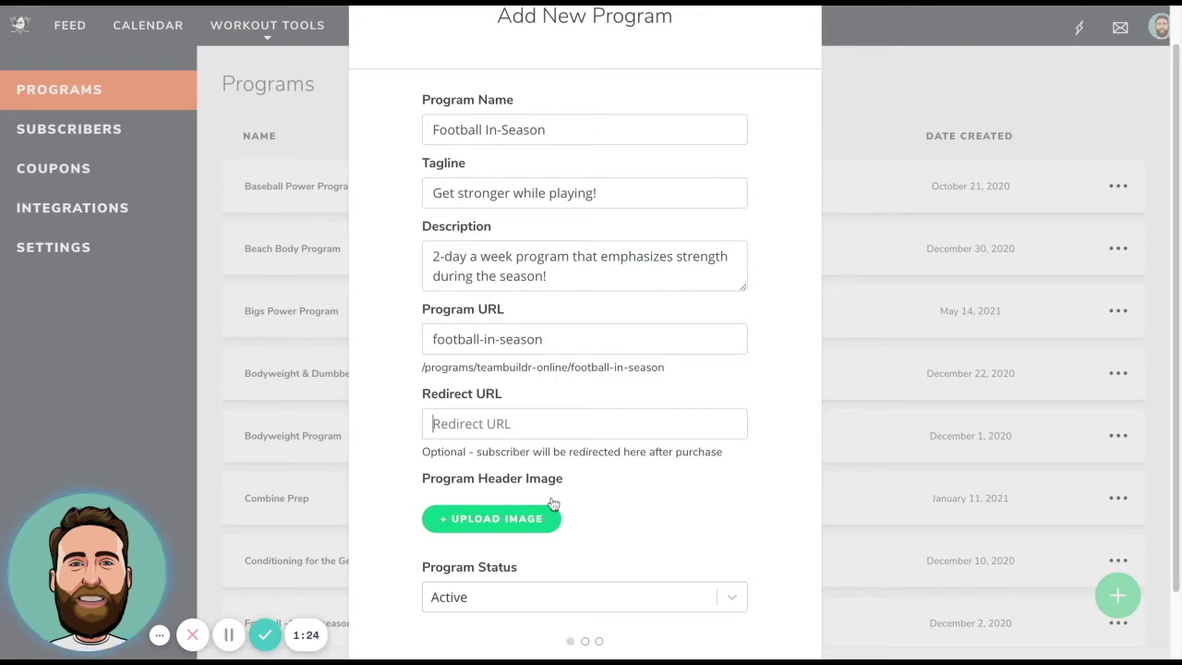
pyautogui.scroll(-2, 495, 541)
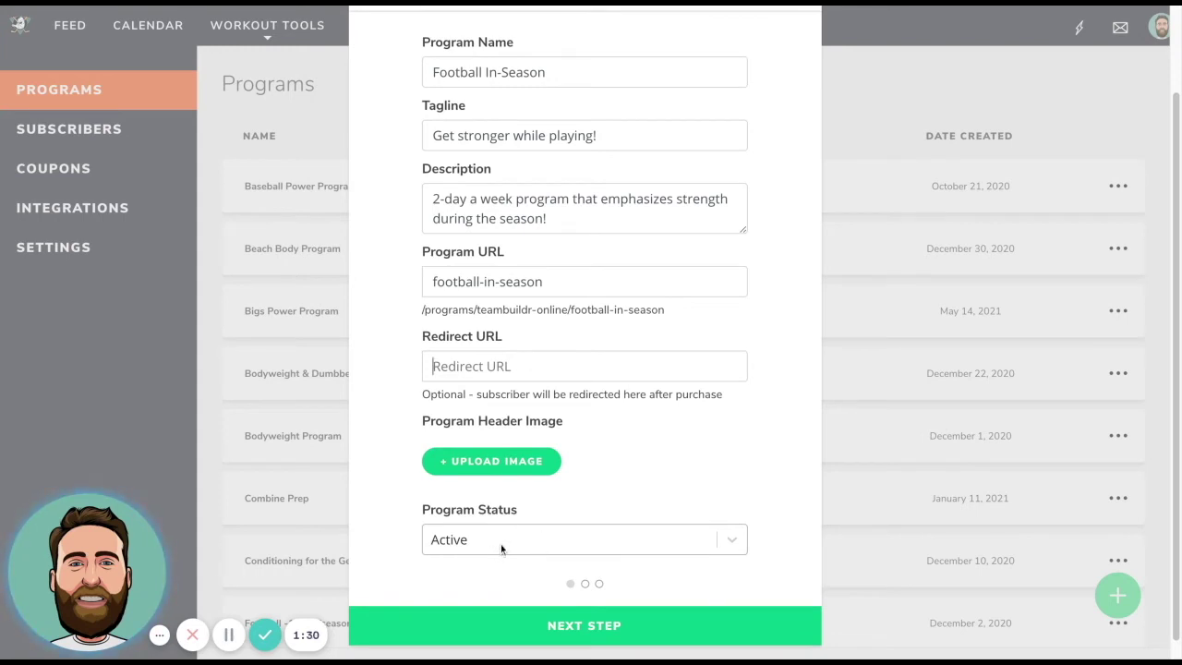
pyautogui.click(501, 543)
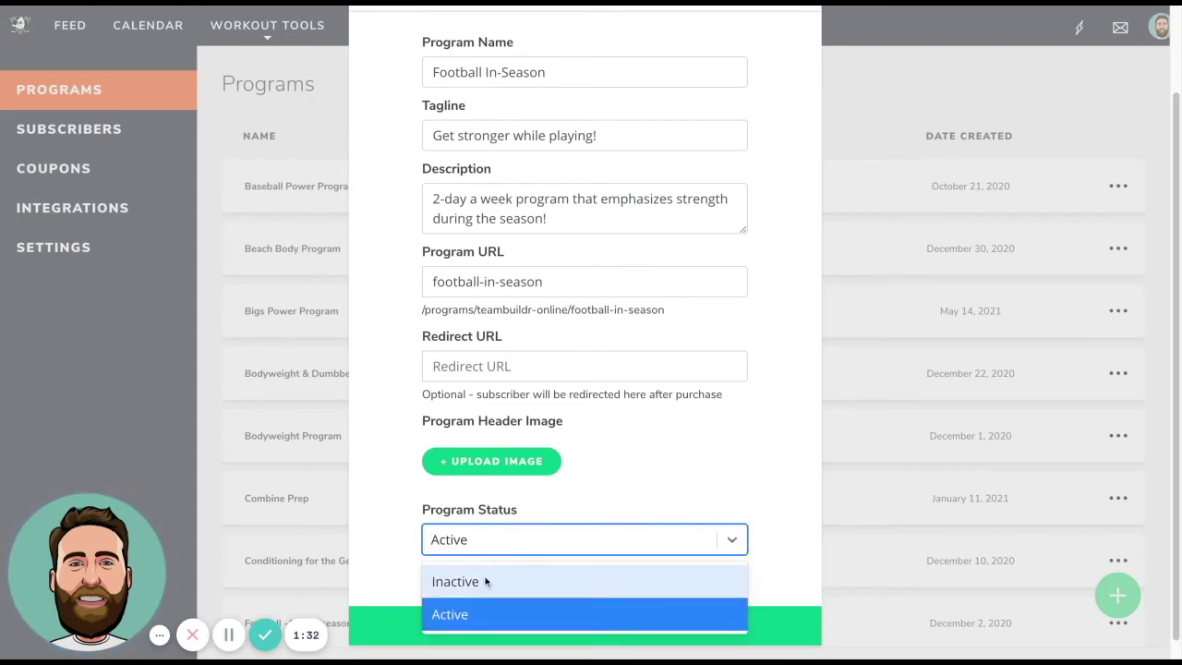
pyautogui.click(574, 498)
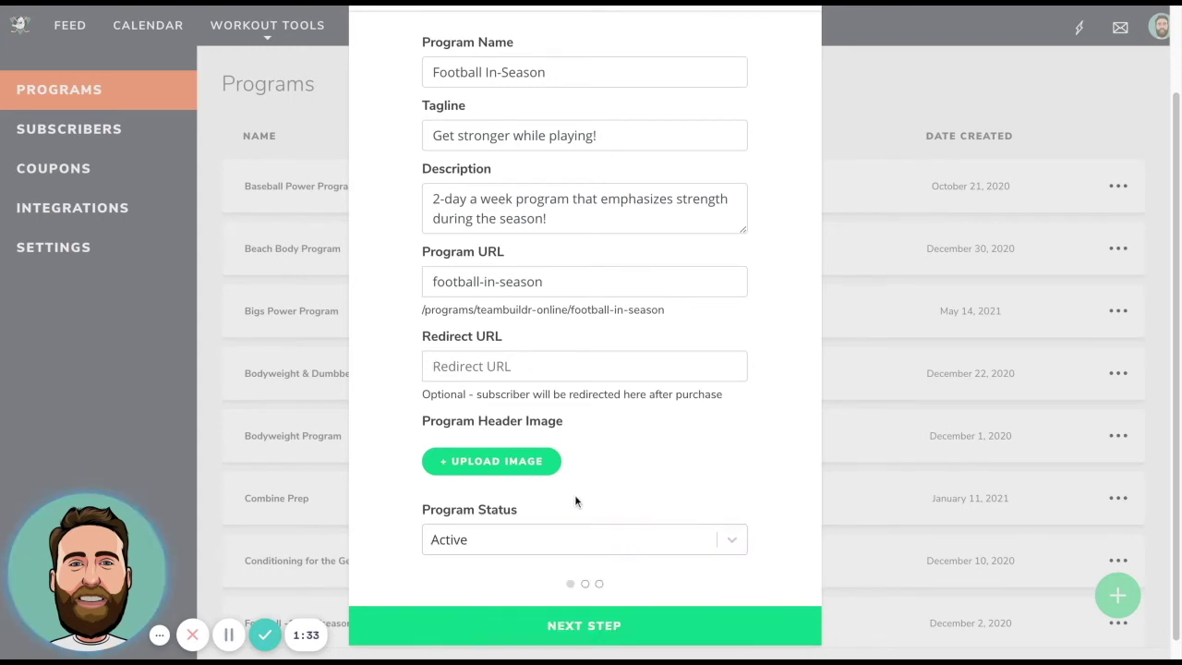
pyautogui.click(574, 625)
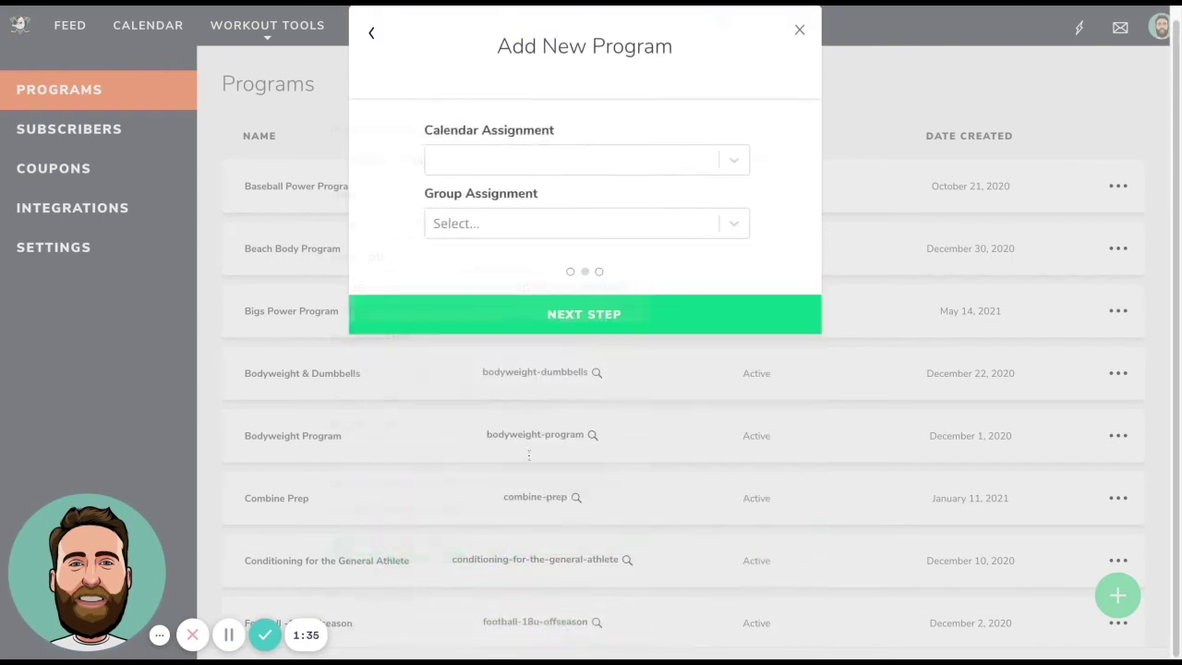
# Assign the Football calendar to the program and make it a Pre-Built Program
pyautogui.click(498, 177)
pyautogui.write('foo')
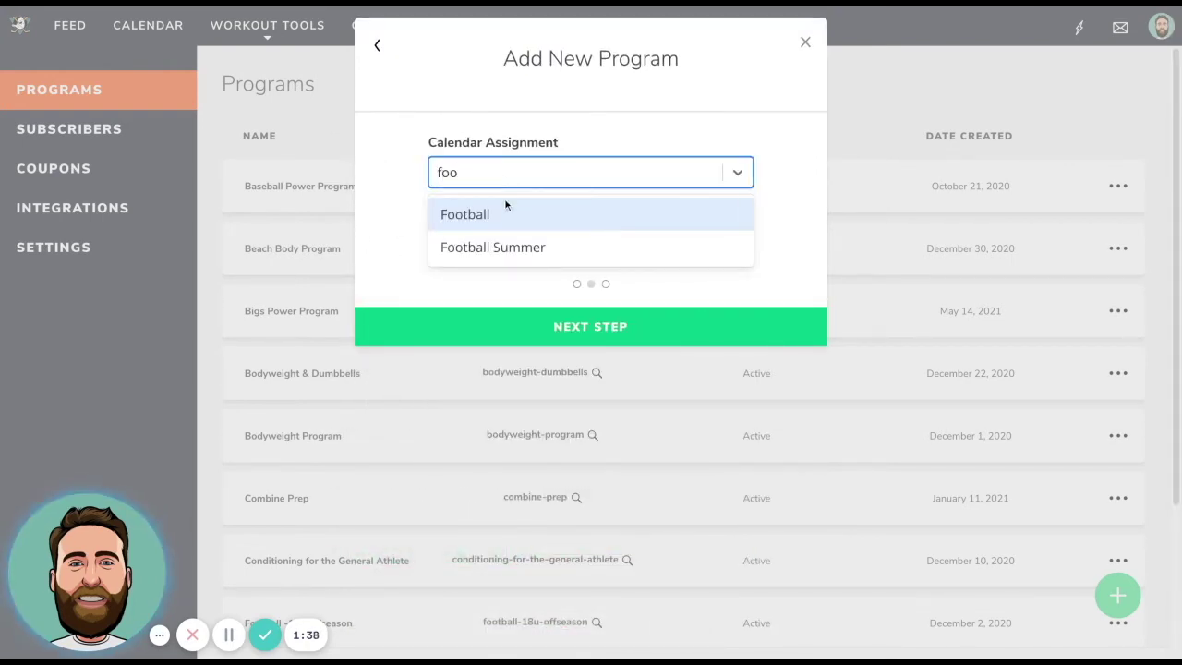
pyautogui.click(506, 205)
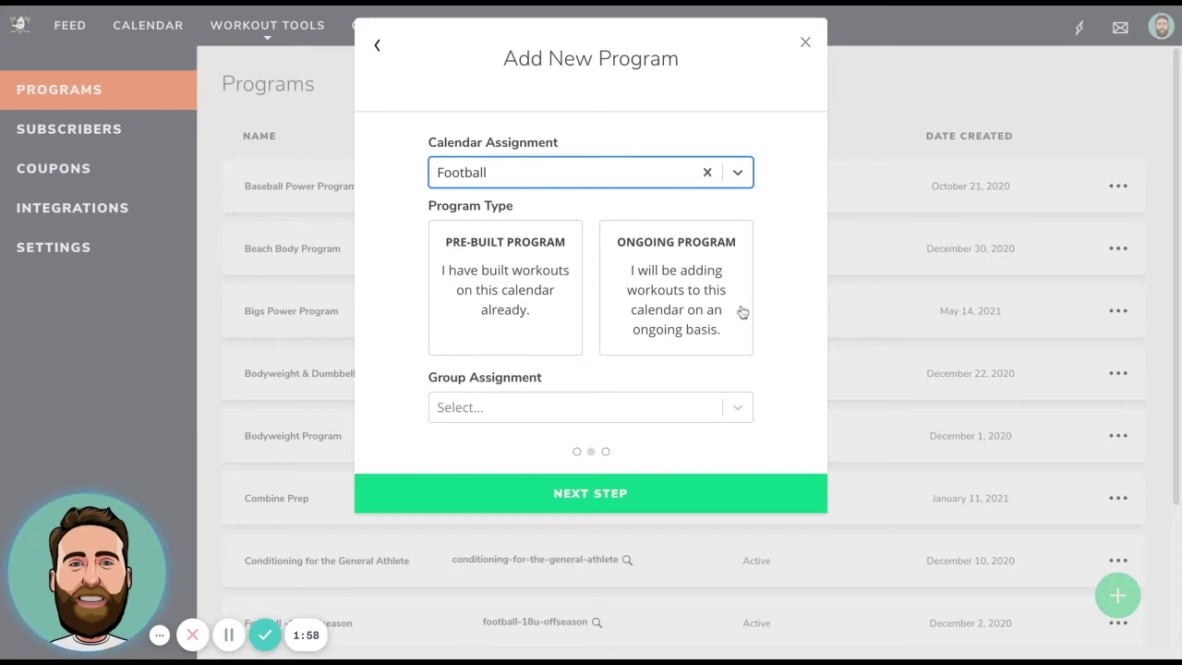
pyautogui.click(509, 280)
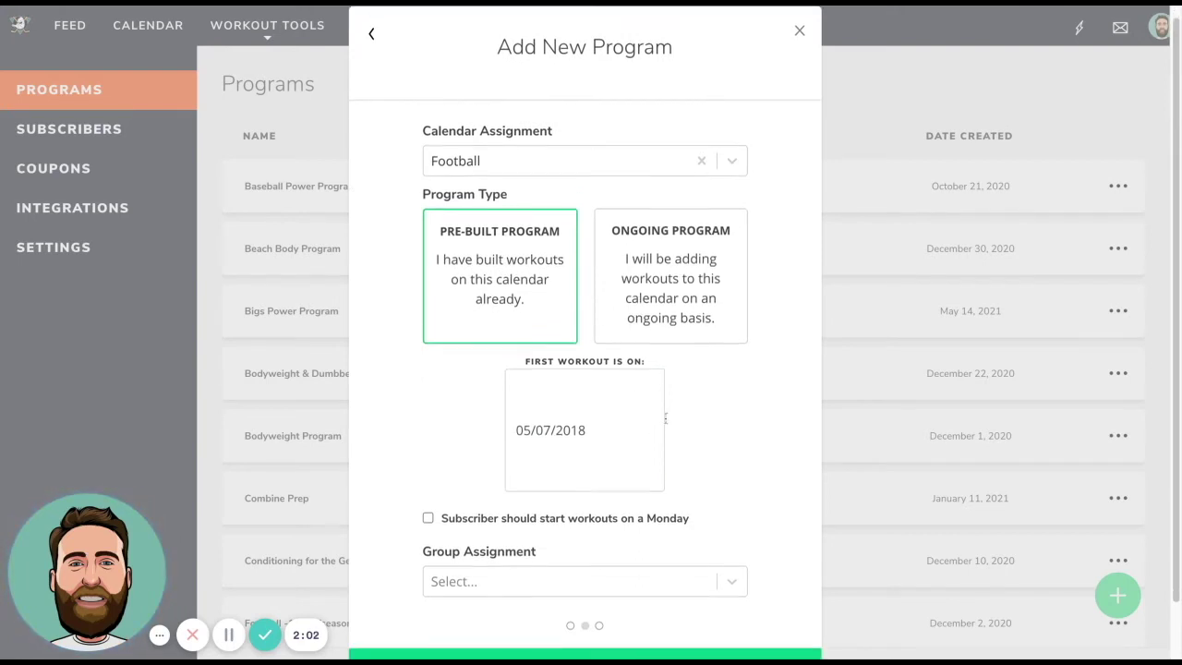
# Set the program's first workout date to September 3, 2018
pyautogui.click(561, 417)
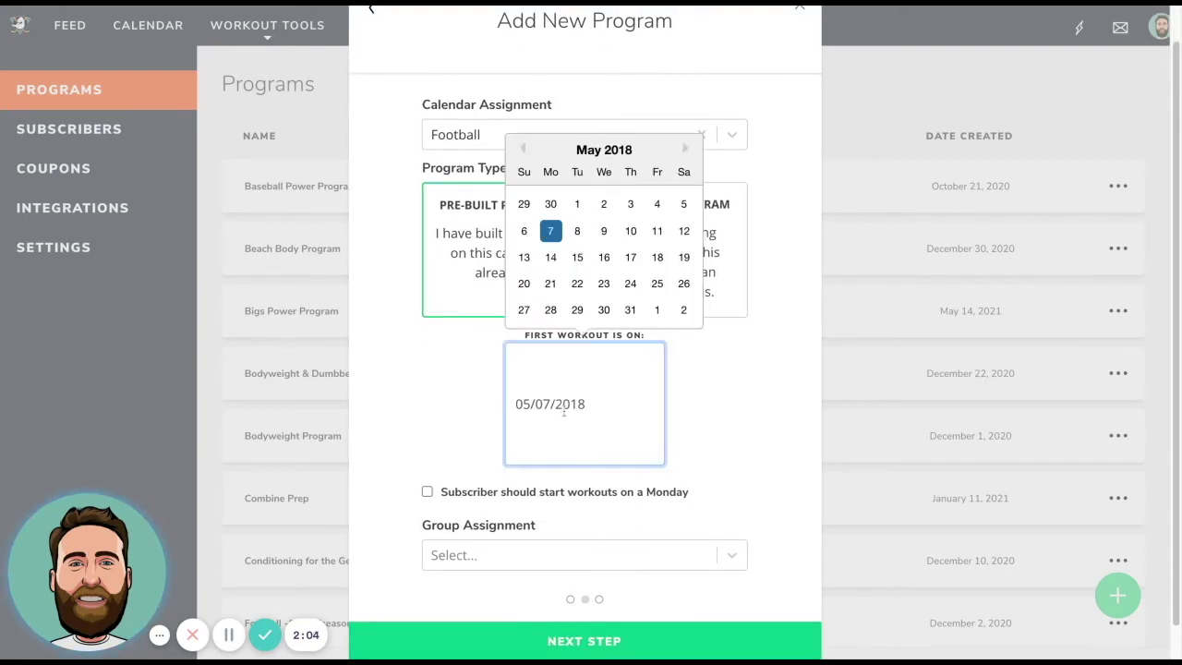
pyautogui.click(685, 149)
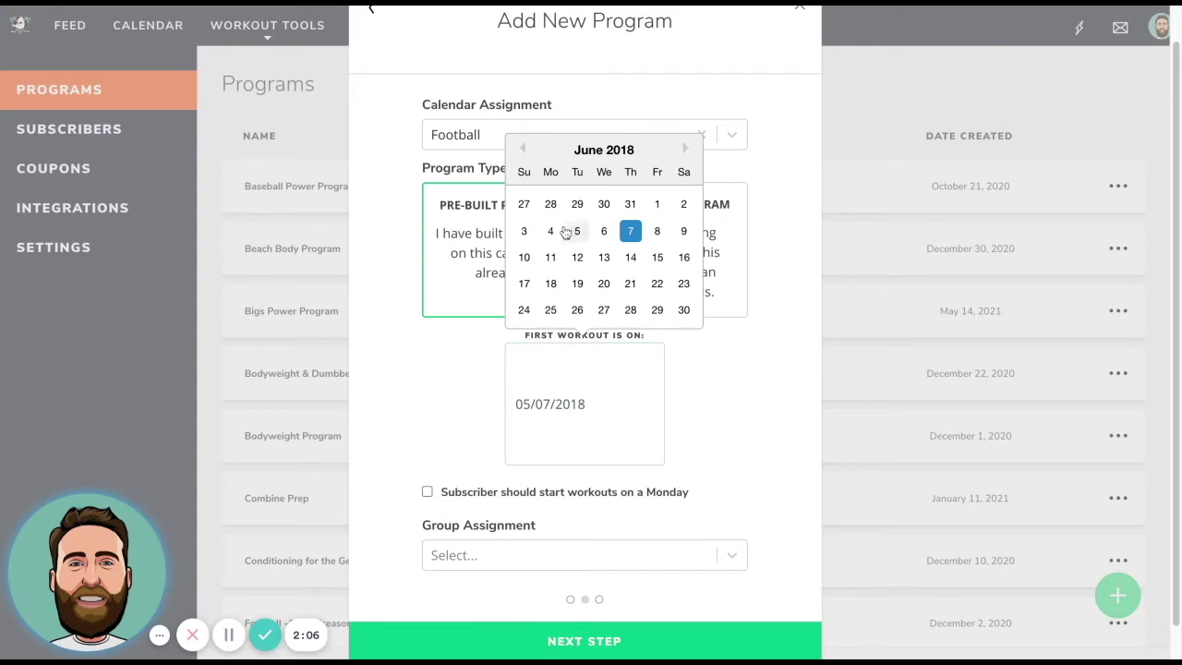
pyautogui.click(686, 151)
pyautogui.click(687, 152)
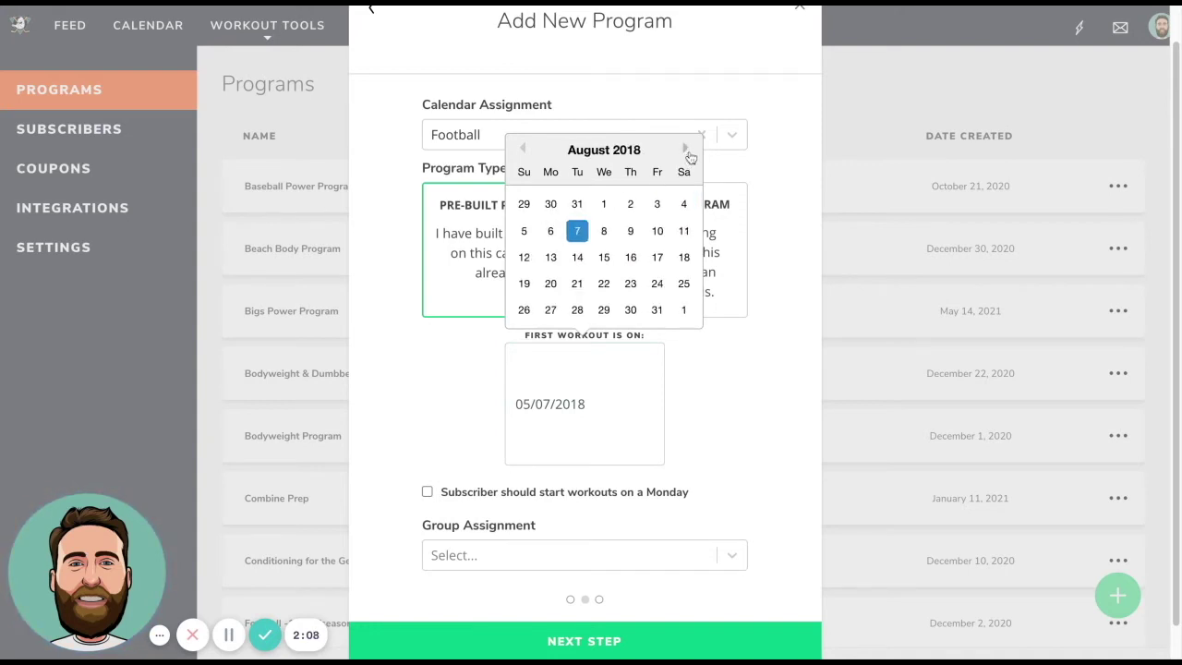
pyautogui.click(689, 154)
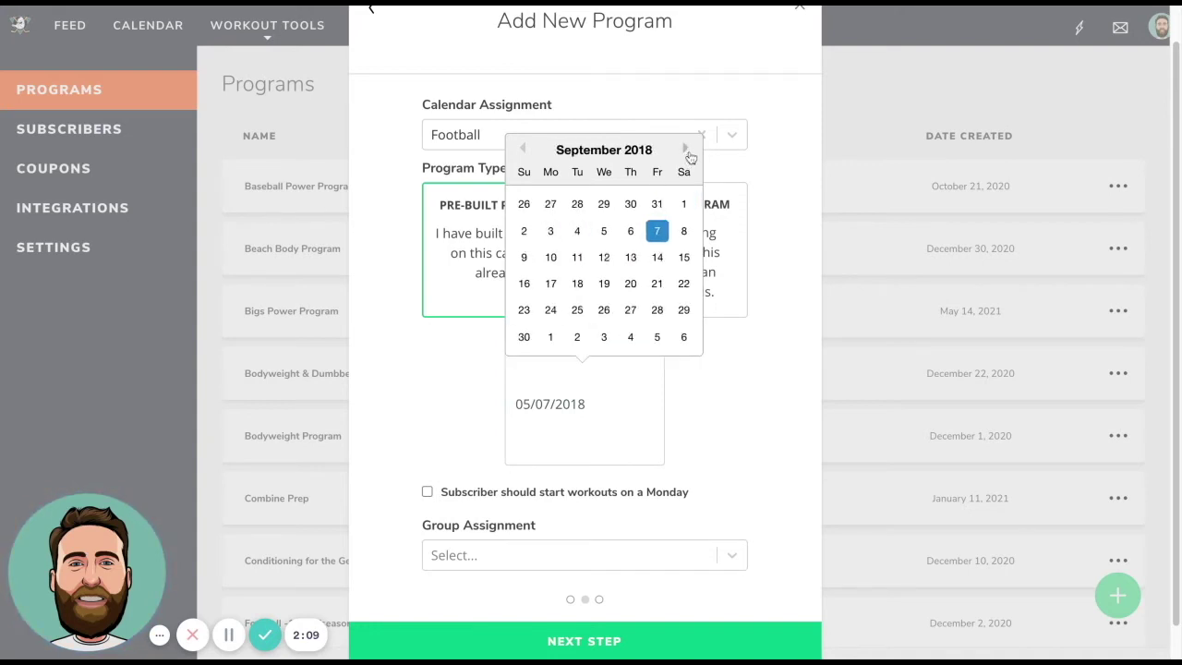
pyautogui.click(552, 233)
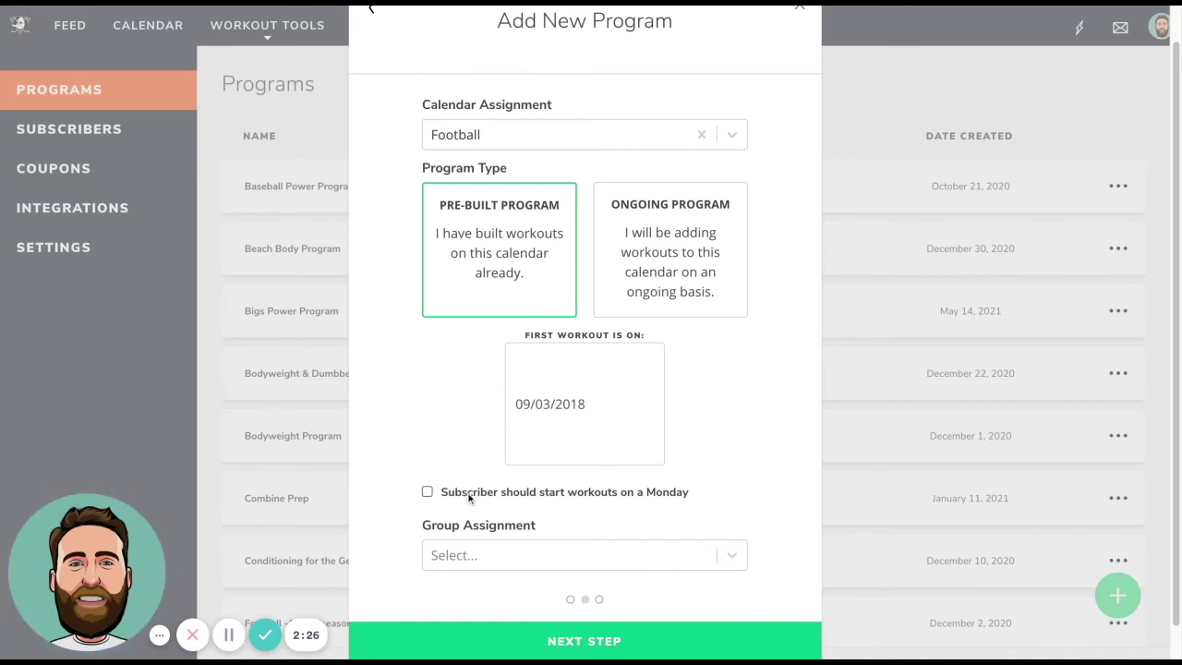
# Require subscribers to start workouts on a Monday, then switch the program type to Ongoing
pyautogui.click(472, 496)
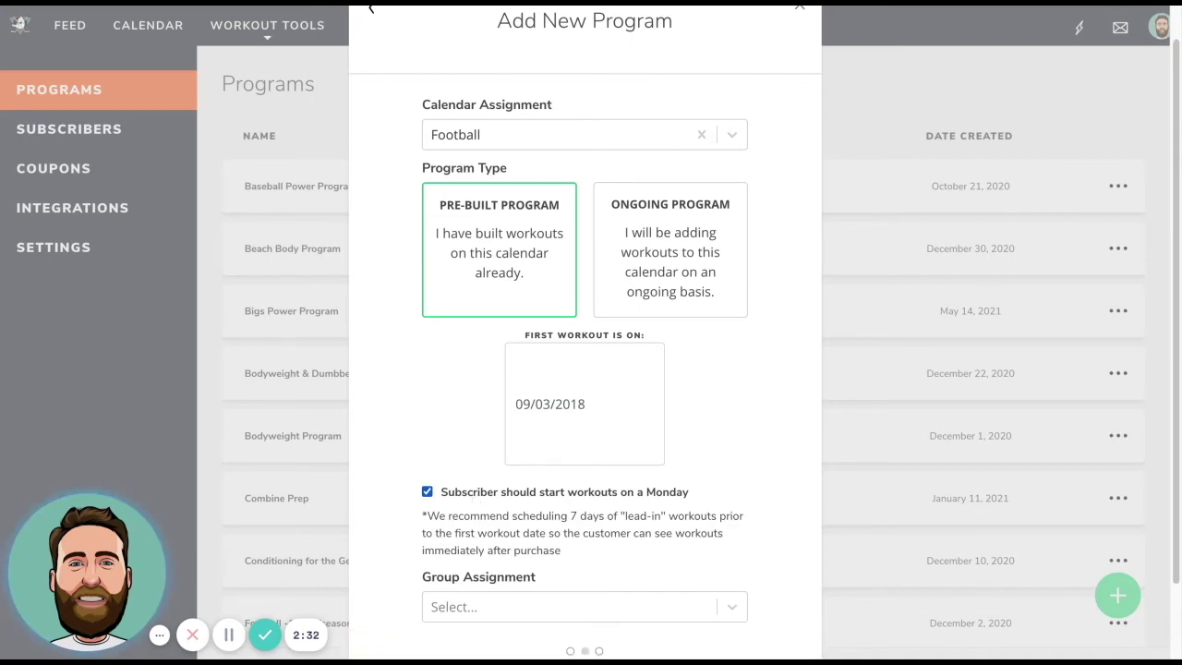
pyautogui.scroll(-1, 584, 370)
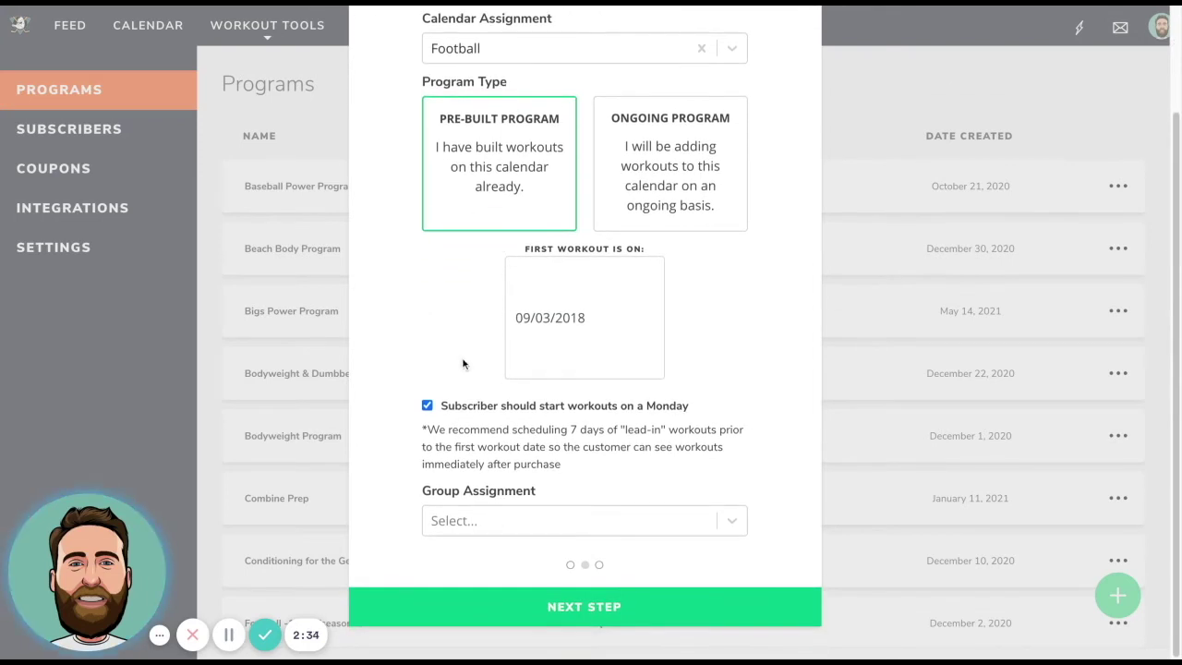
pyautogui.scroll(1, 464, 364)
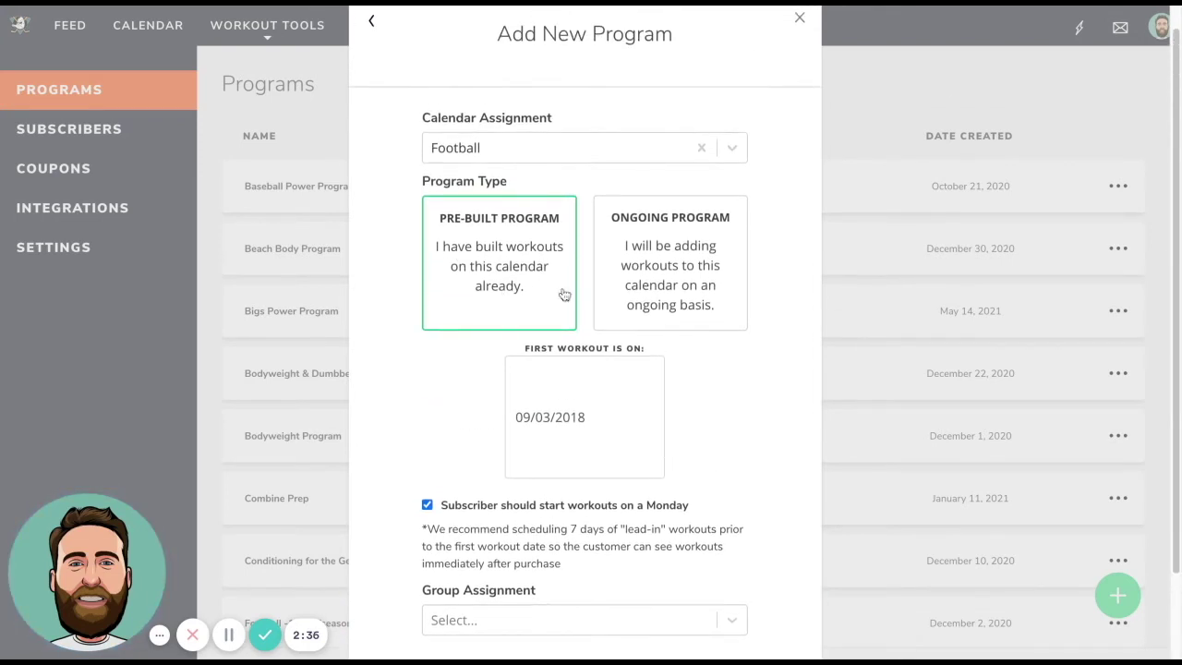
pyautogui.click(649, 260)
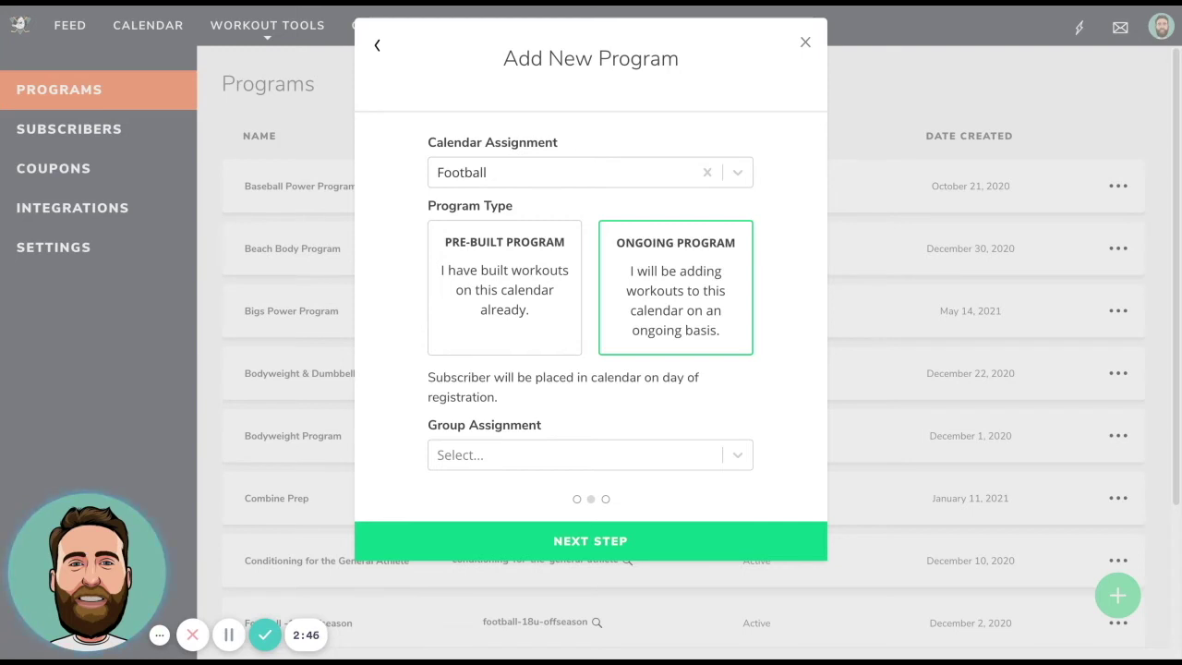
# Revert to Pre-Built with a Monday start, assign the Football group, and continue to billing
pyautogui.click(496, 288)
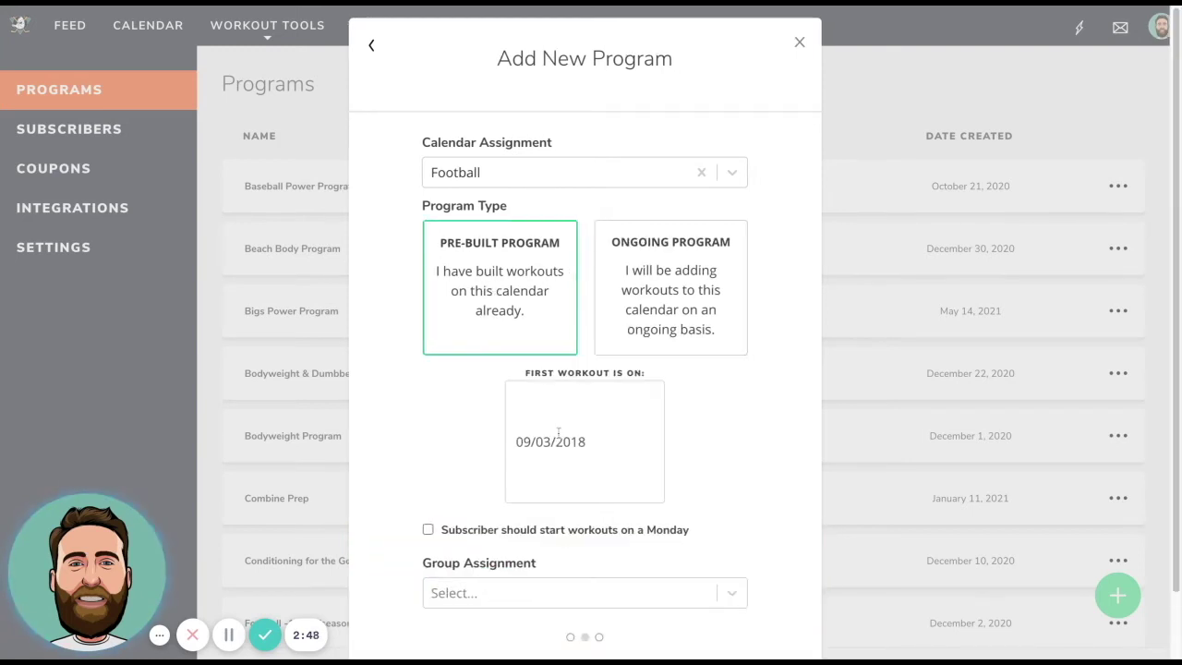
pyautogui.click(567, 530)
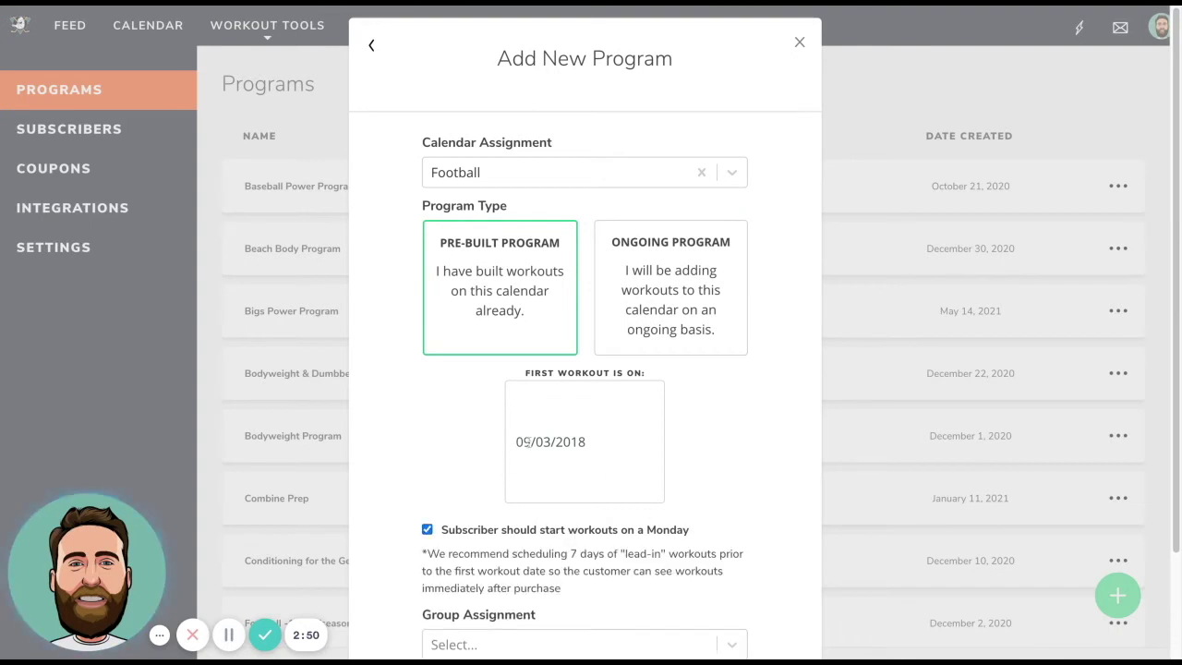
pyautogui.scroll(-2, 723, 482)
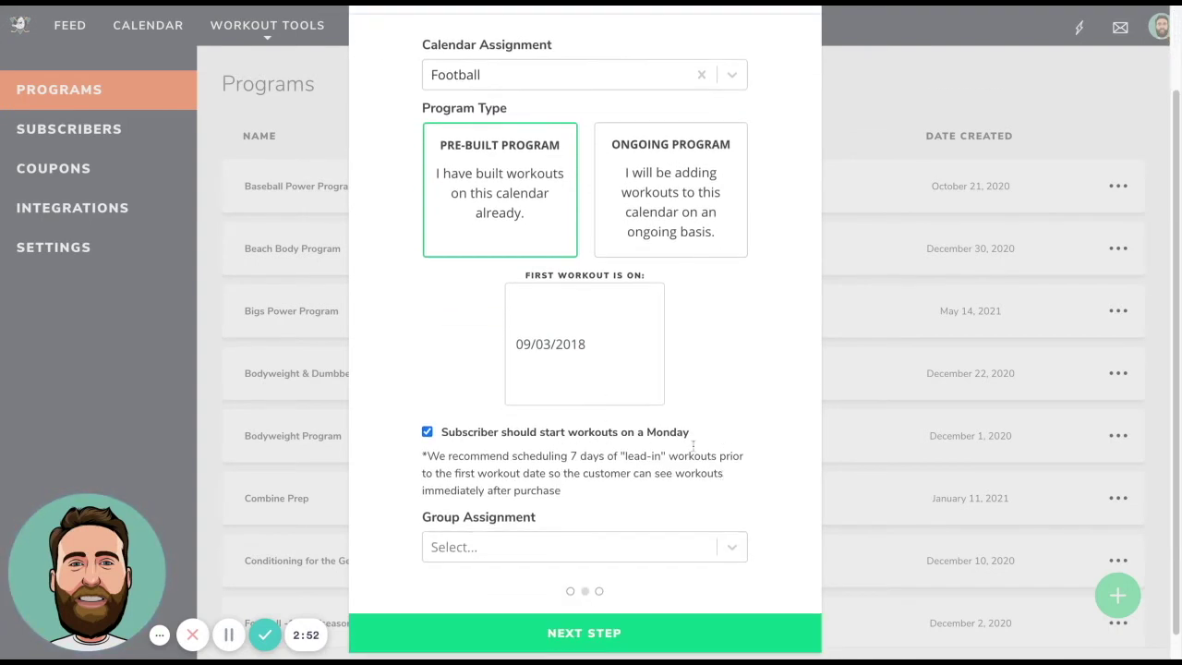
pyautogui.click(587, 519)
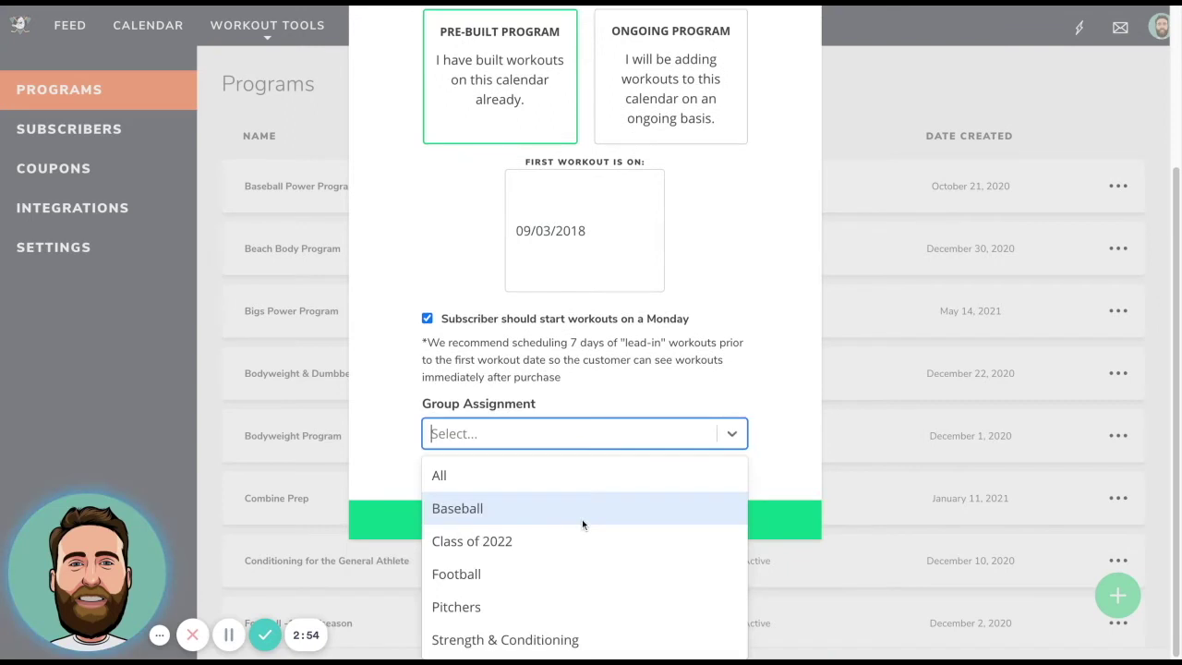
pyautogui.click(489, 568)
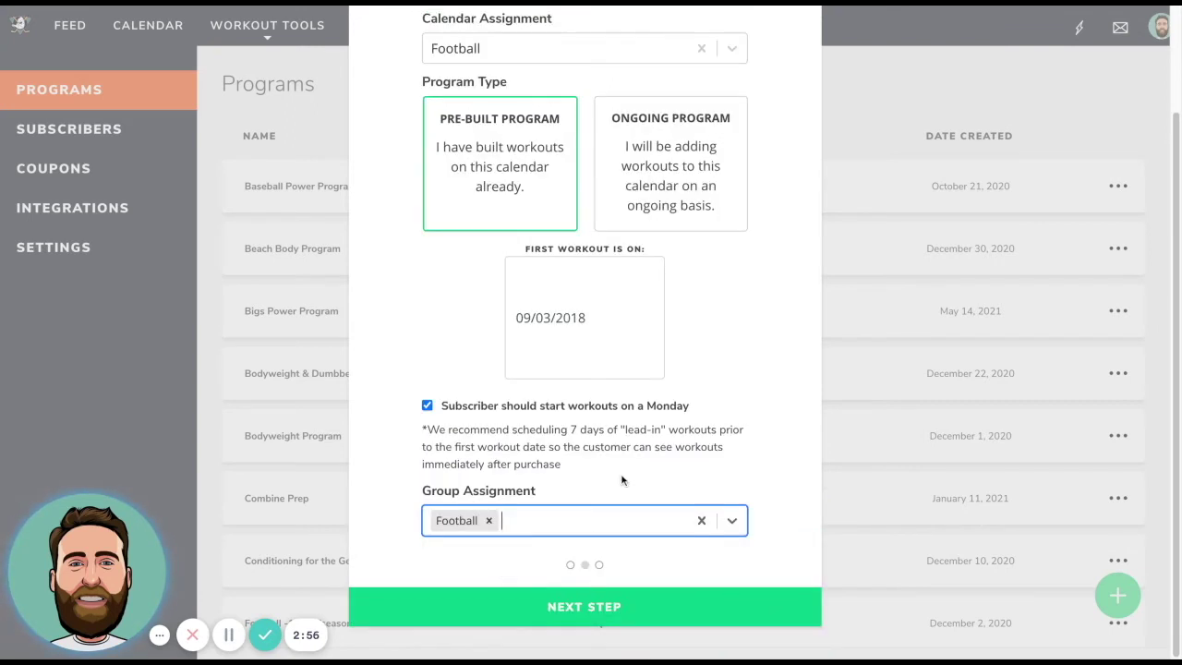
pyautogui.scroll(1, 582, 498)
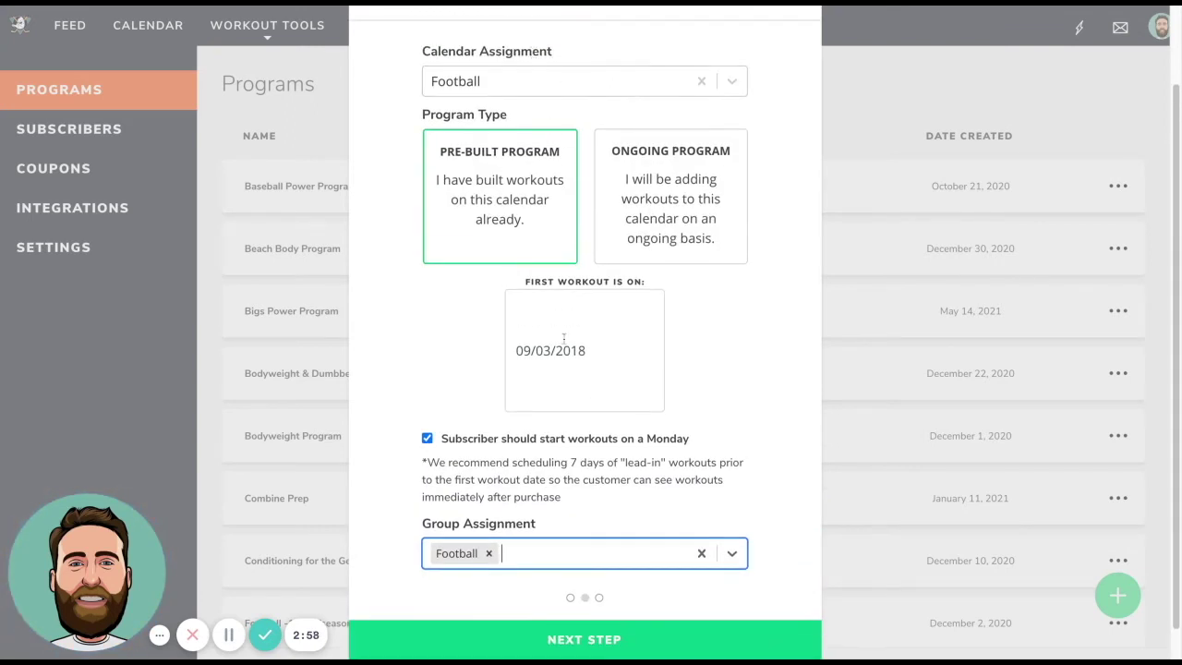
pyautogui.click(609, 635)
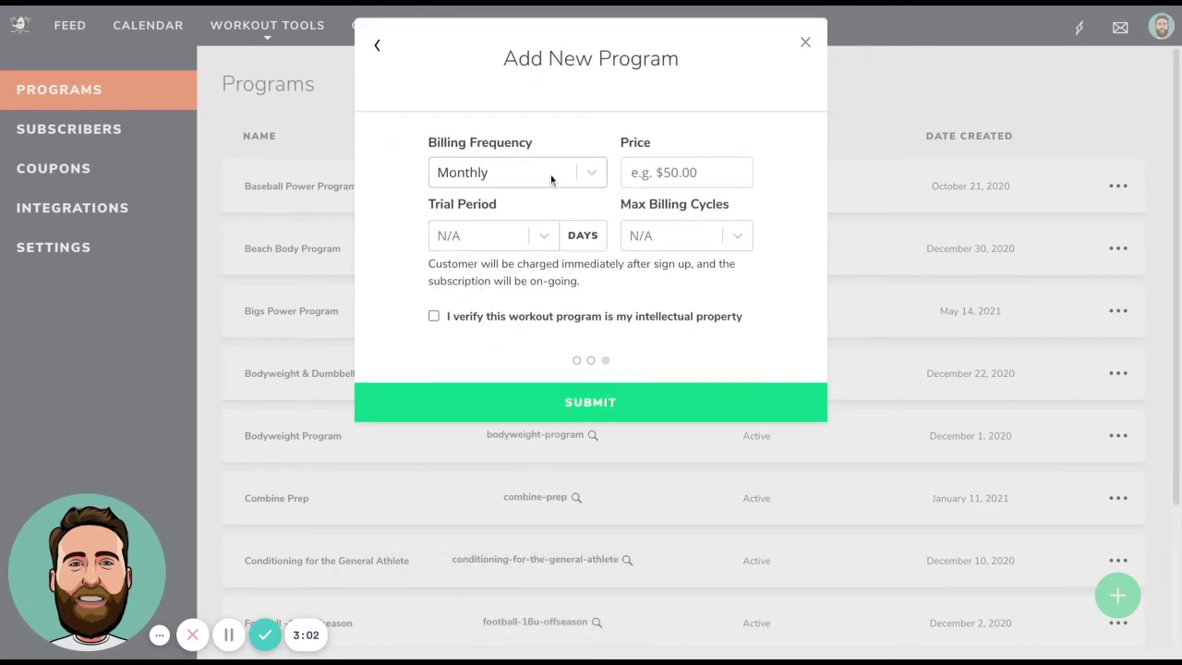
# Bill the program every 3 months at 150 with a maximum of 1 billing cycle
pyautogui.click(550, 179)
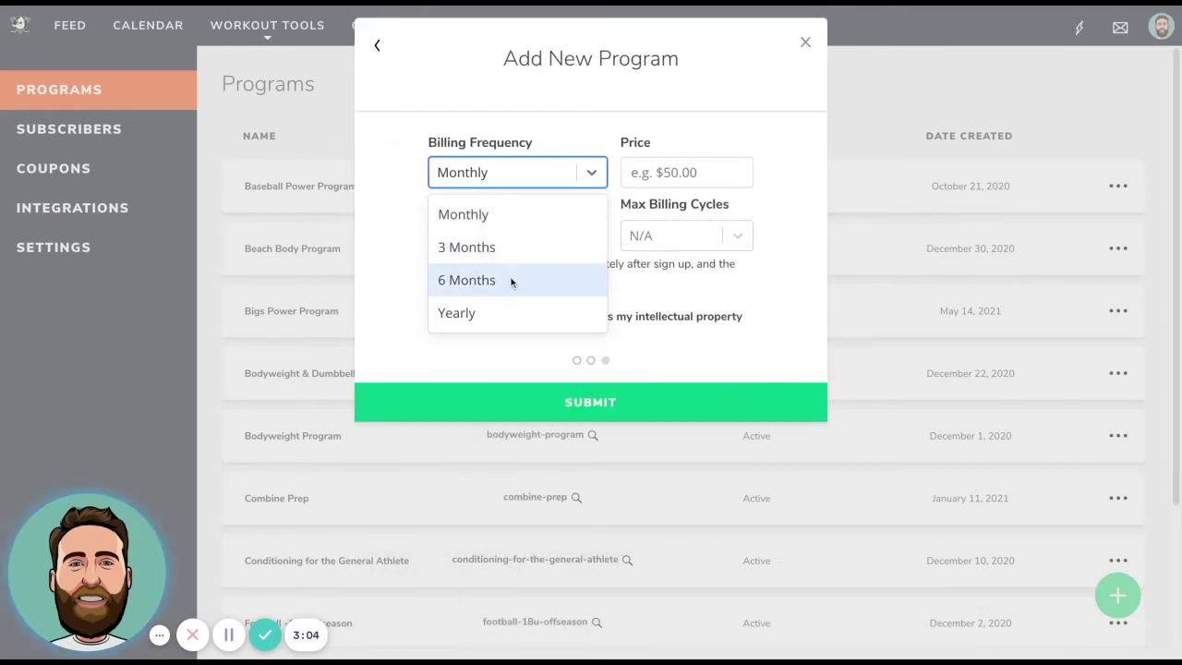
pyautogui.click(488, 247)
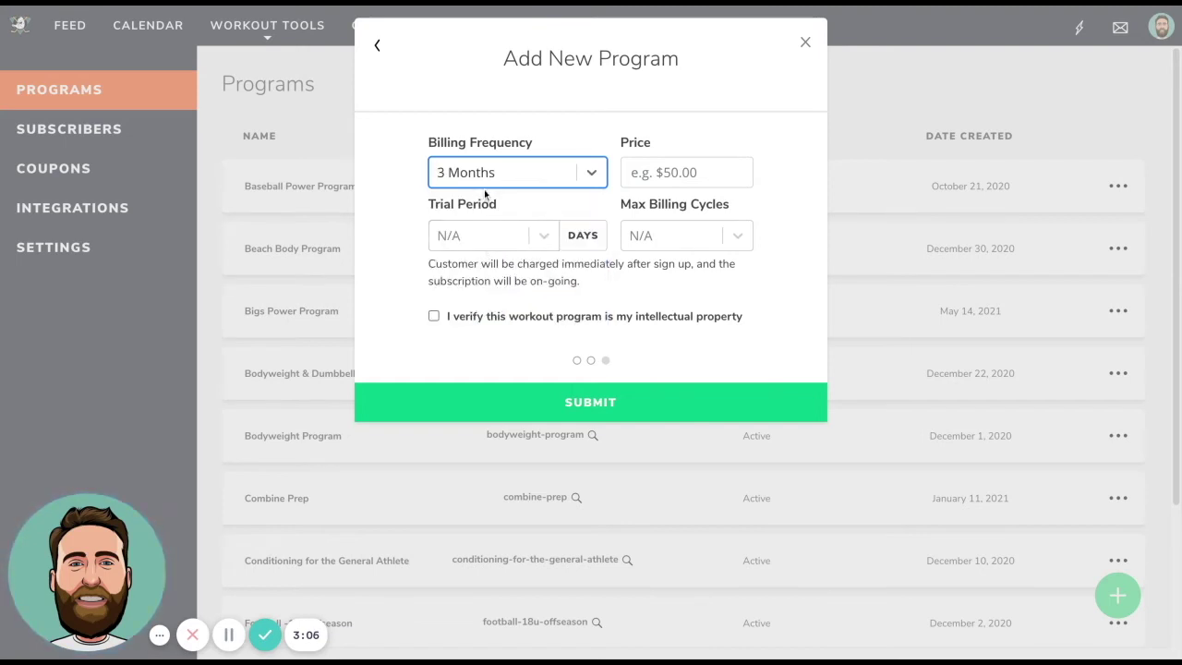
pyautogui.click(635, 180)
pyautogui.write('1')
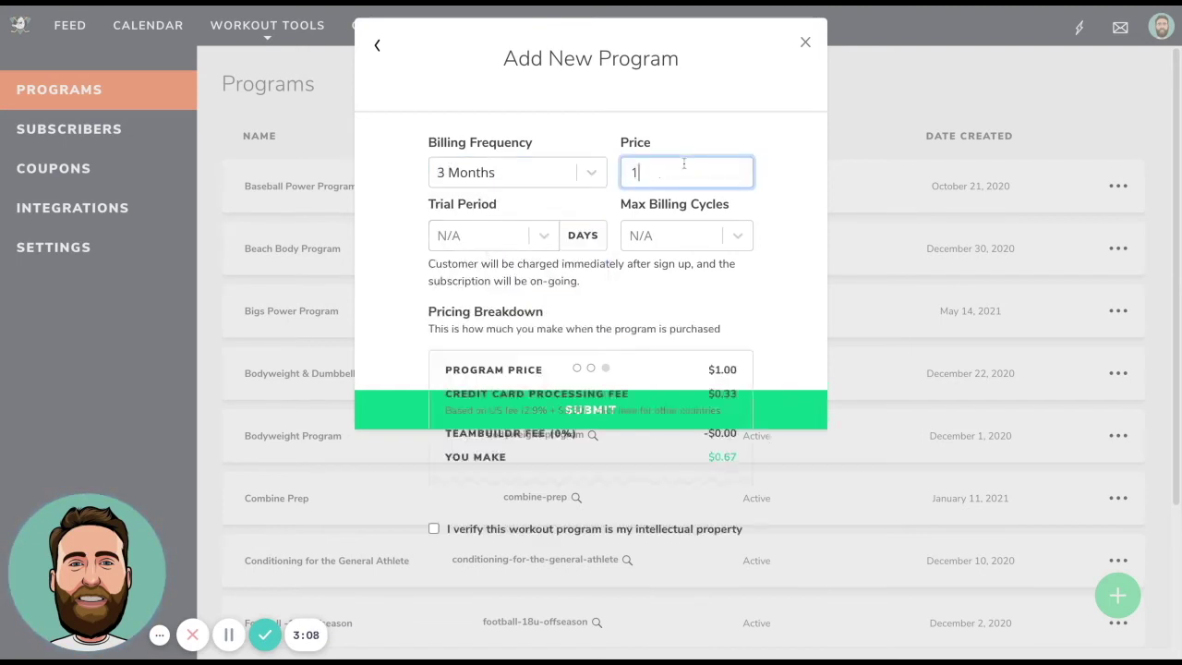
pyautogui.write('50')
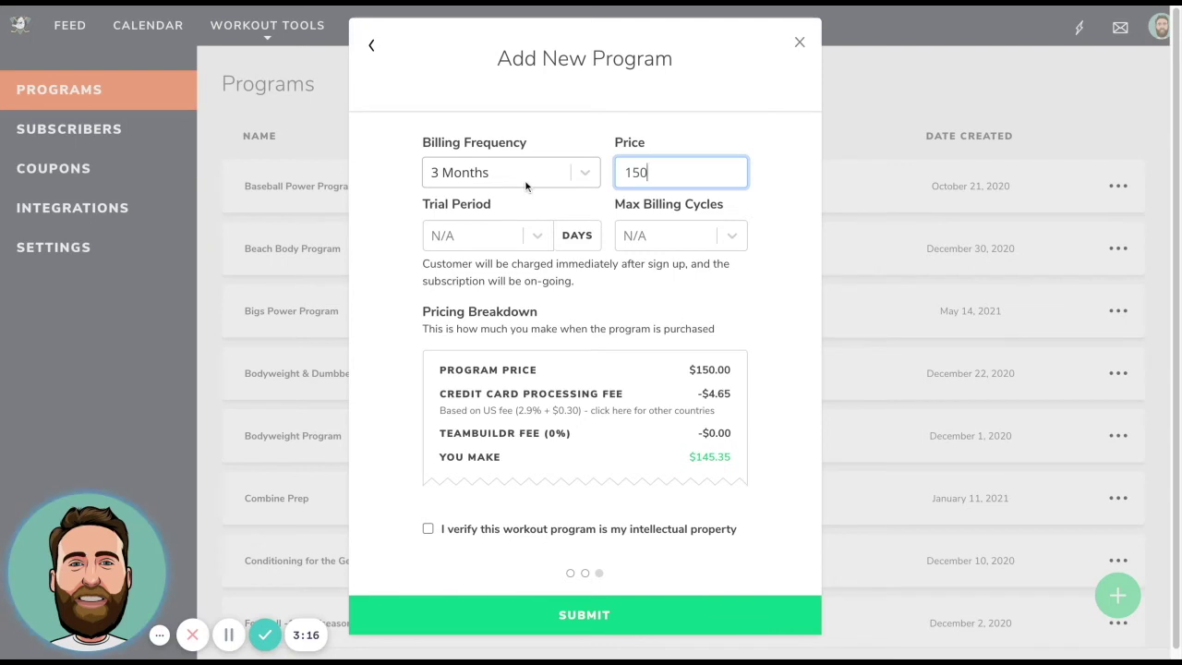
pyautogui.click(635, 235)
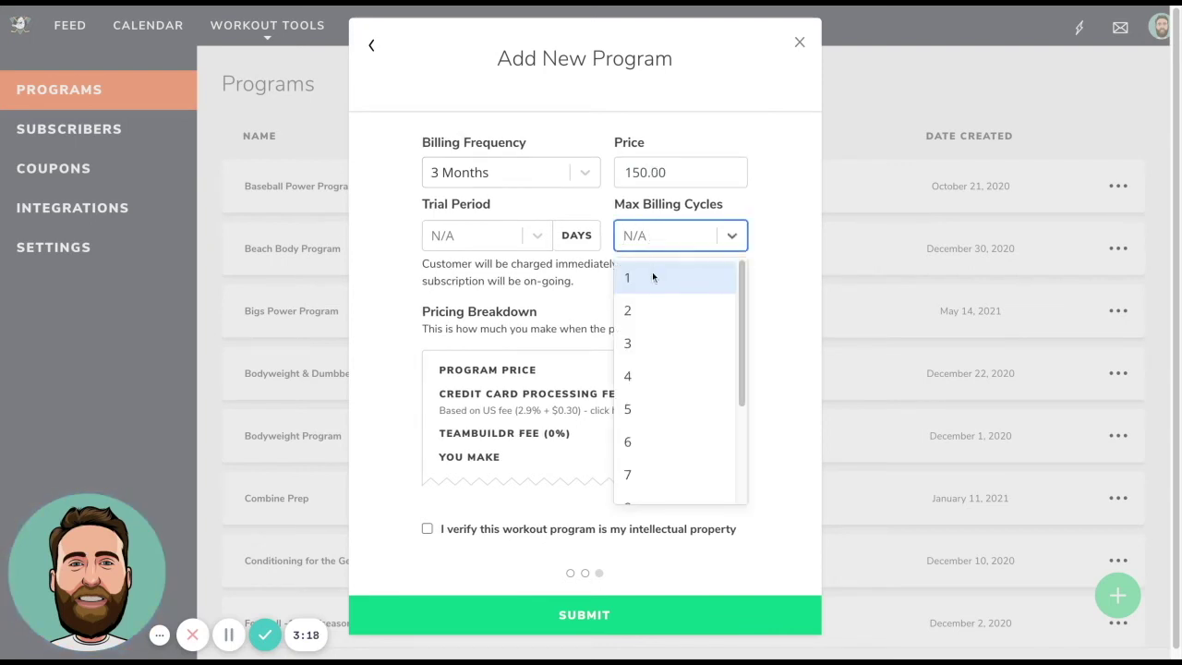
pyautogui.click(651, 277)
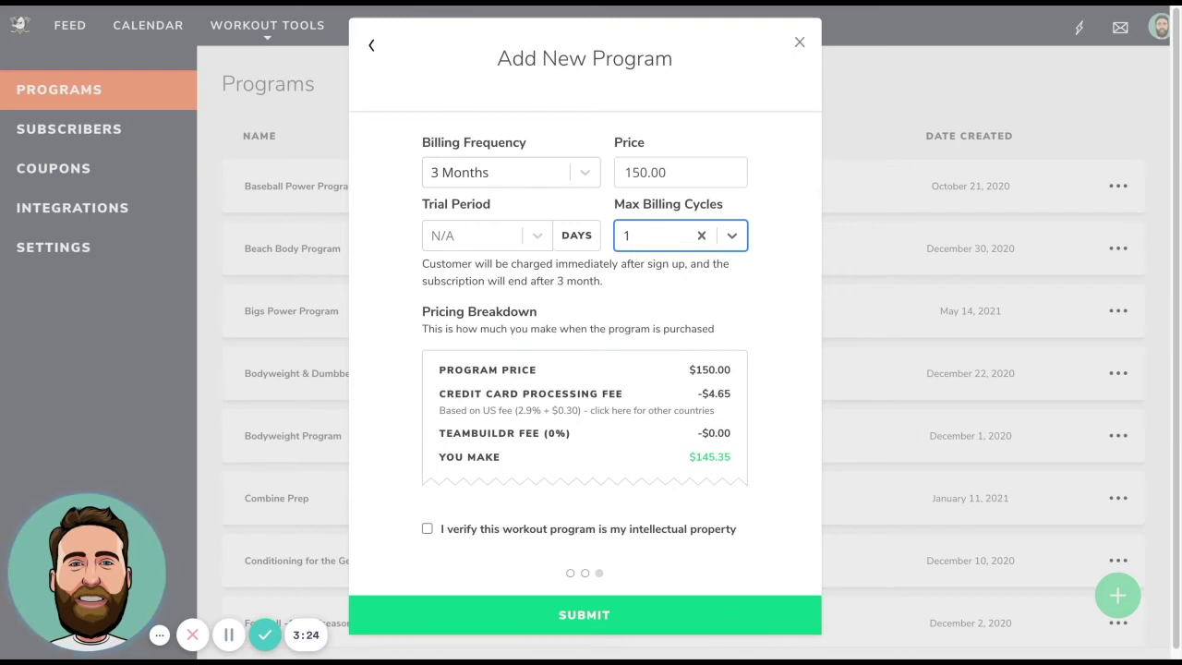
pyautogui.click(491, 176)
# Bill the program Monthly at 50.00 with unlimited billing cycles and a 7-day free trial
pyautogui.click(469, 214)
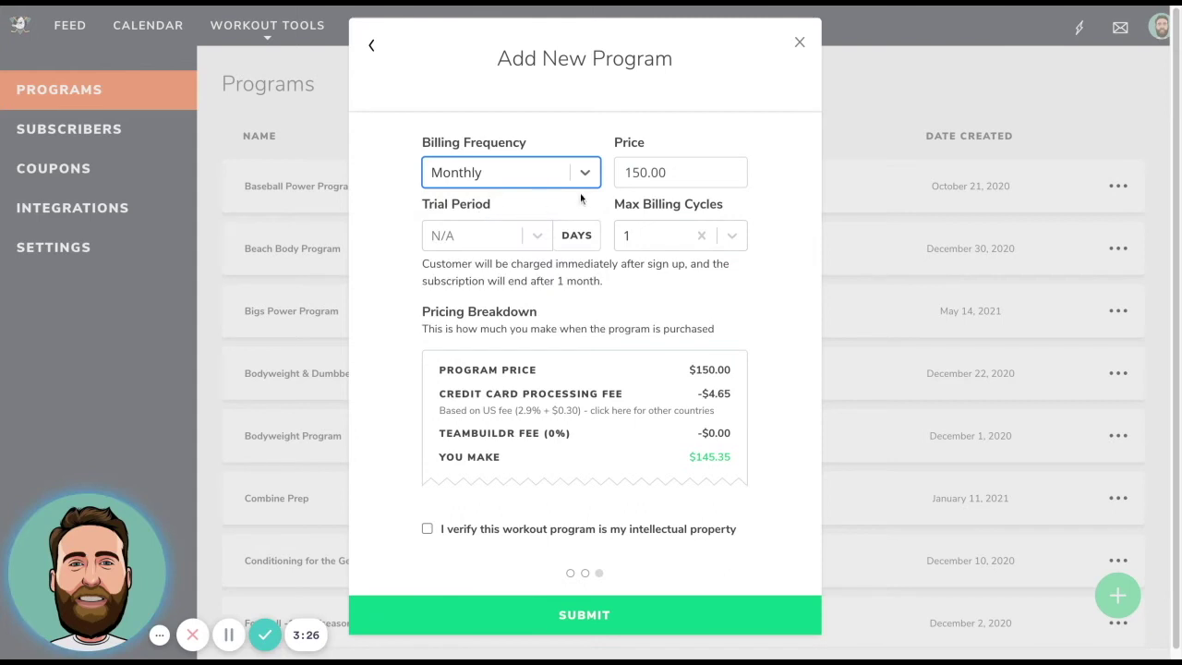
pyautogui.doubleClick(646, 173)
pyautogui.write('50')
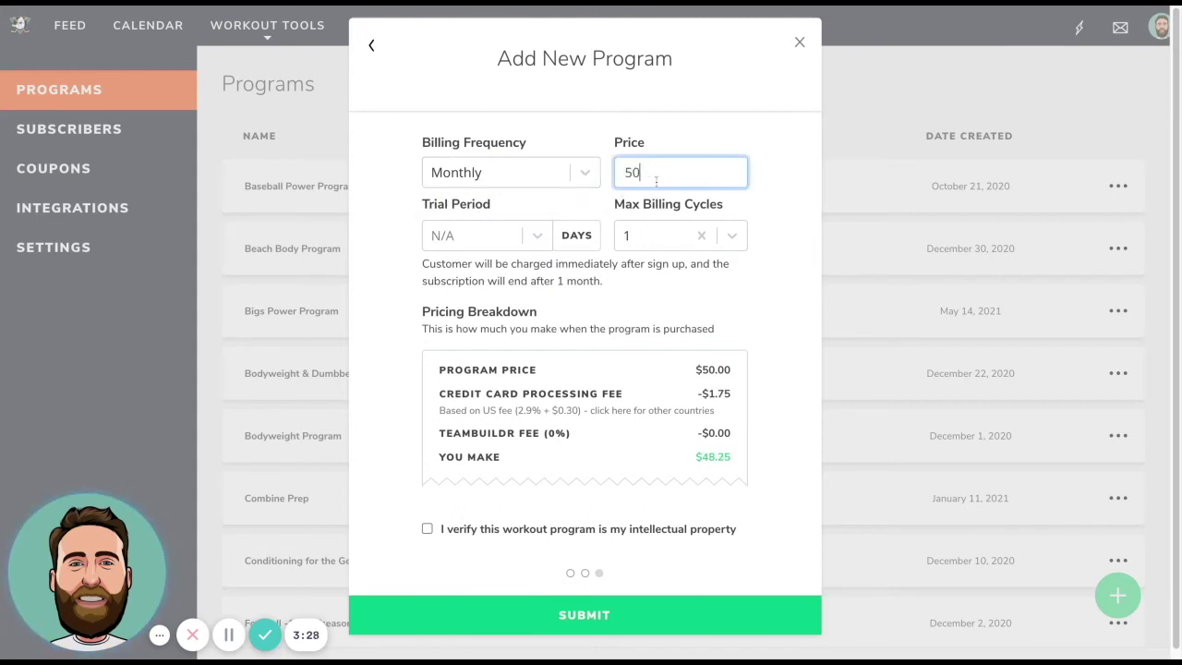
pyautogui.click(702, 236)
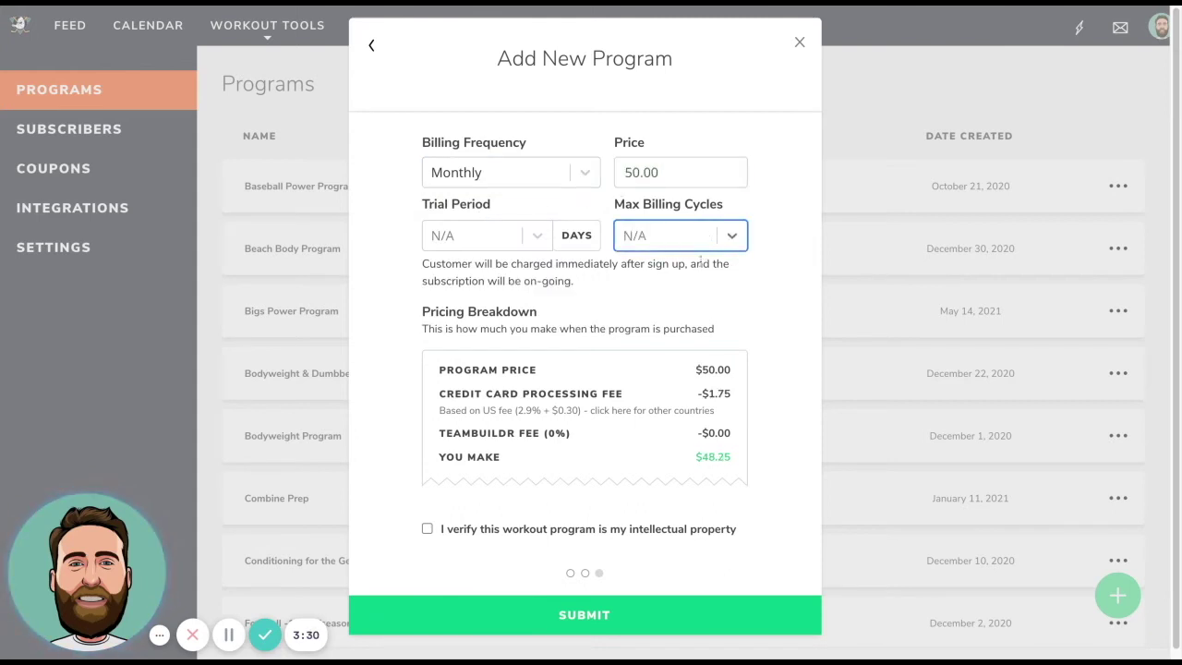
pyautogui.click(707, 302)
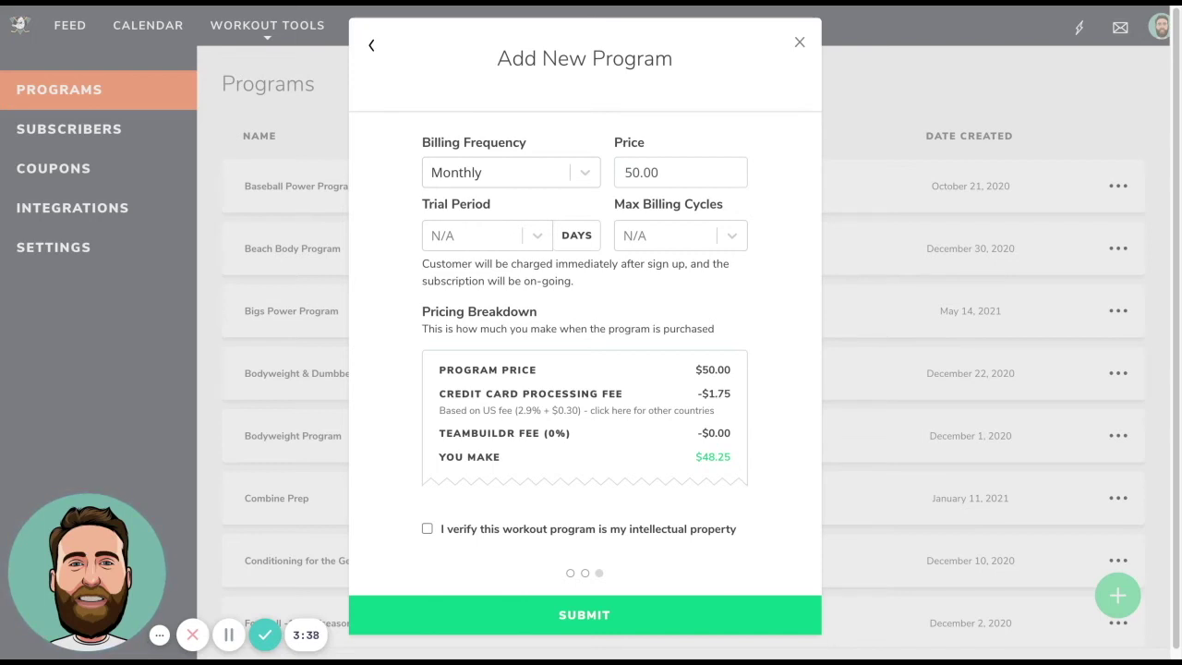
pyautogui.click(432, 235)
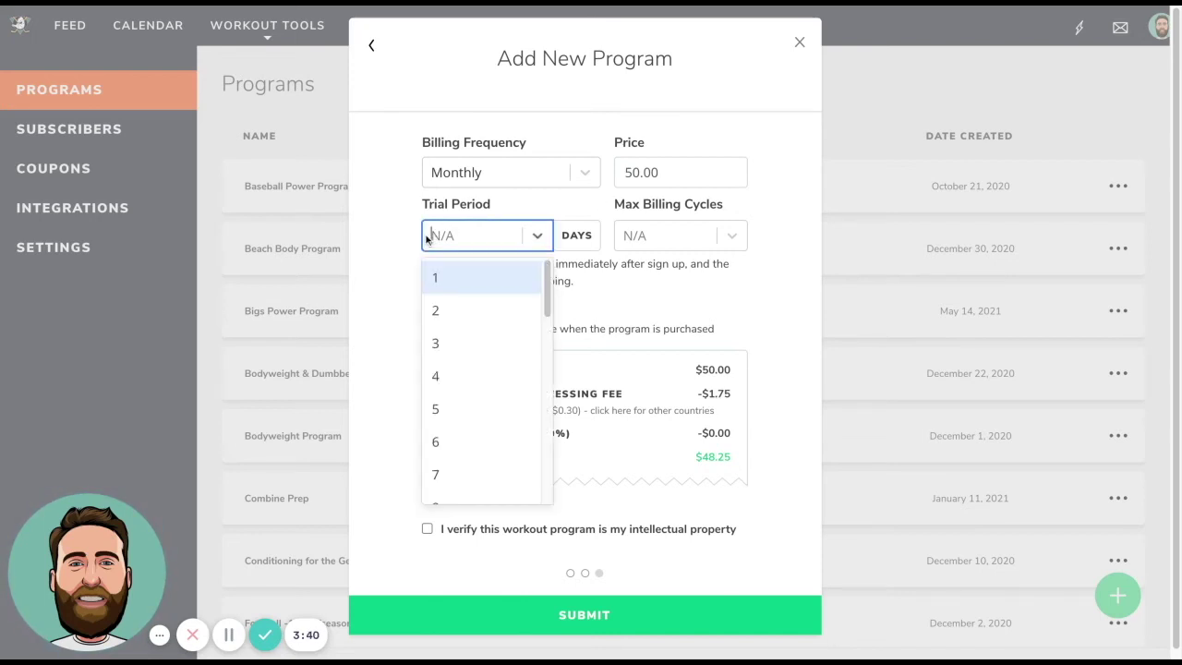
pyautogui.click(465, 472)
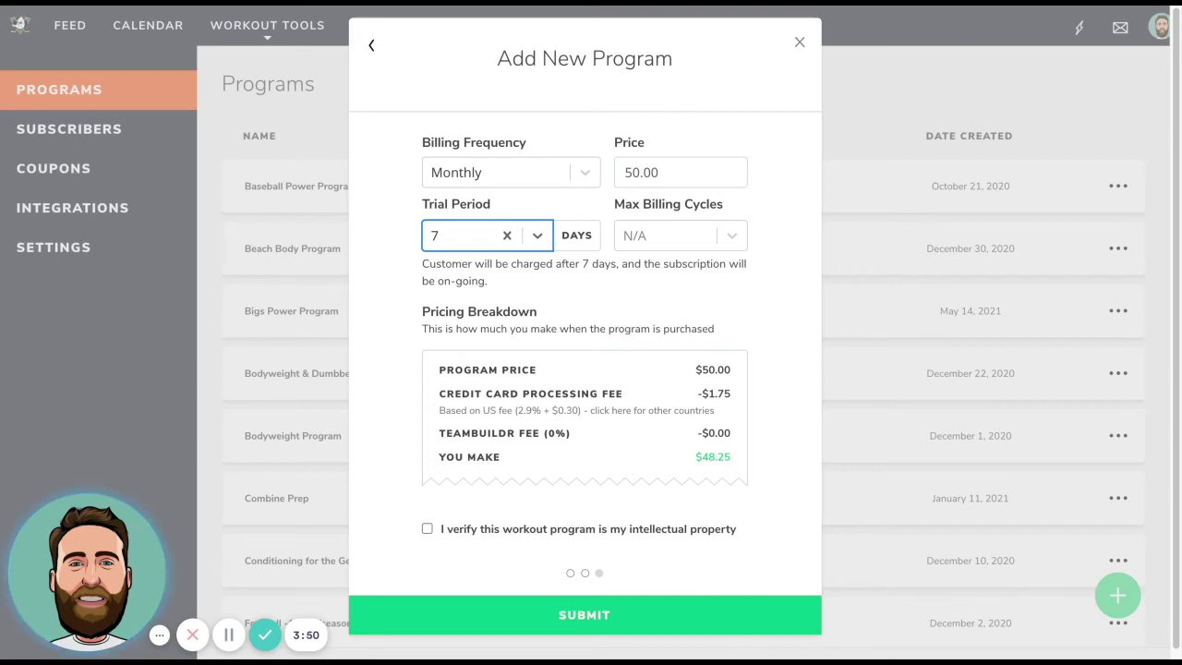
# Verify Football In-Season is your intellectual property and submit it to the Programs list
pyautogui.scroll(-1, 633, 337)
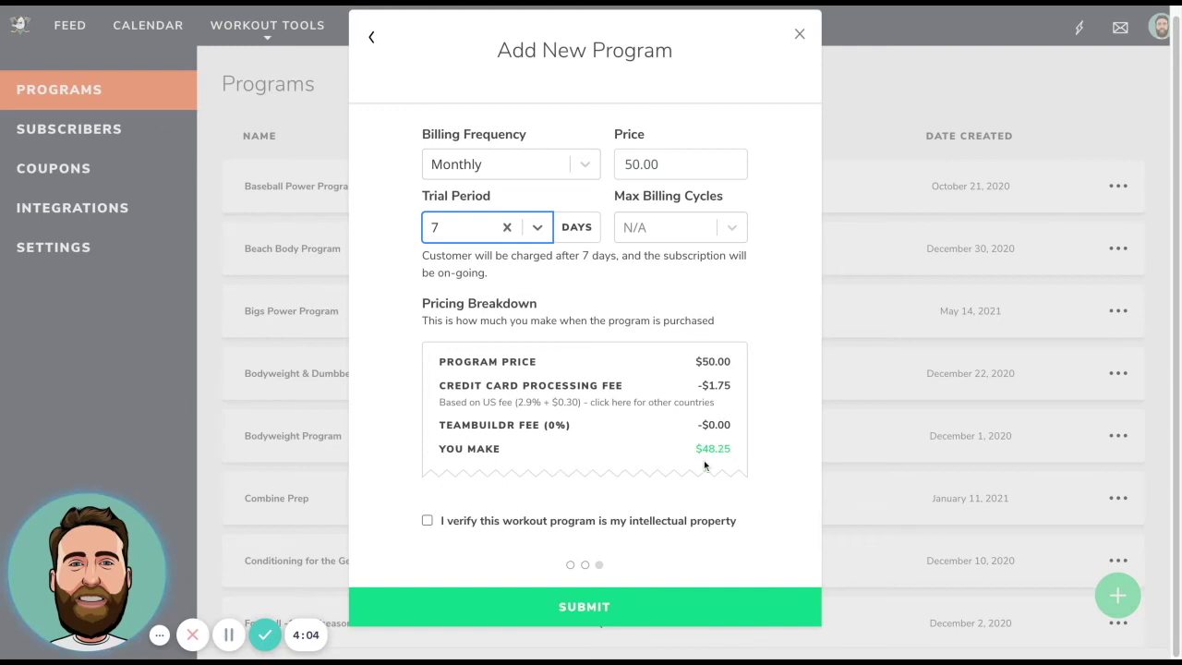
pyautogui.click(484, 522)
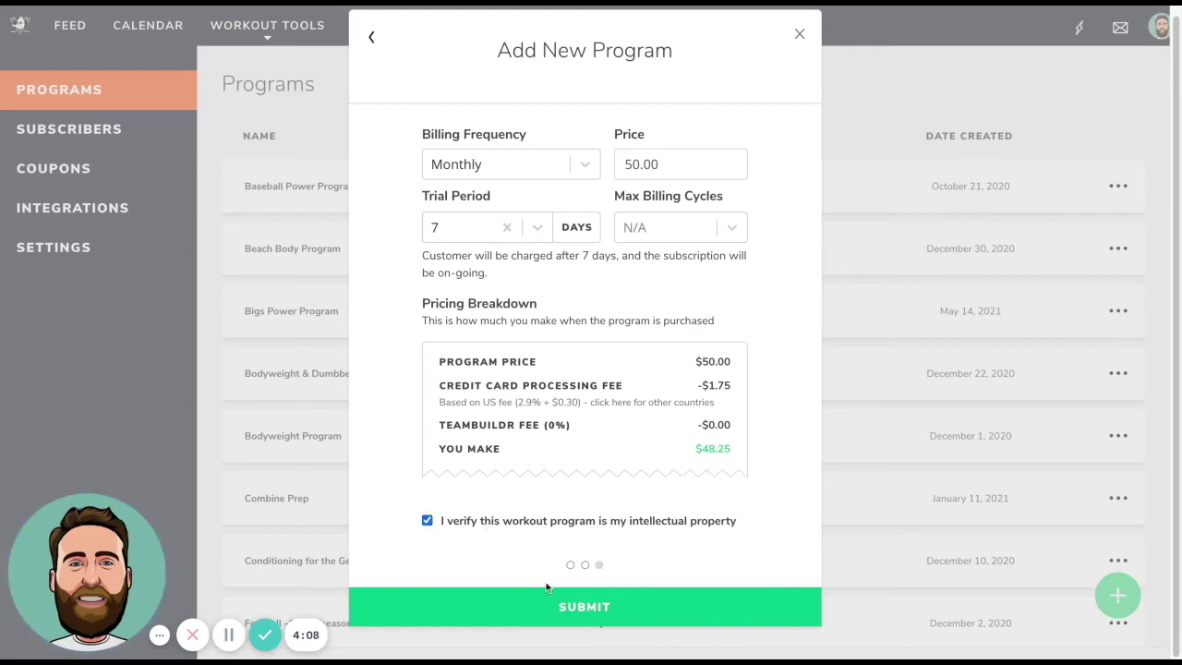
pyautogui.click(588, 611)
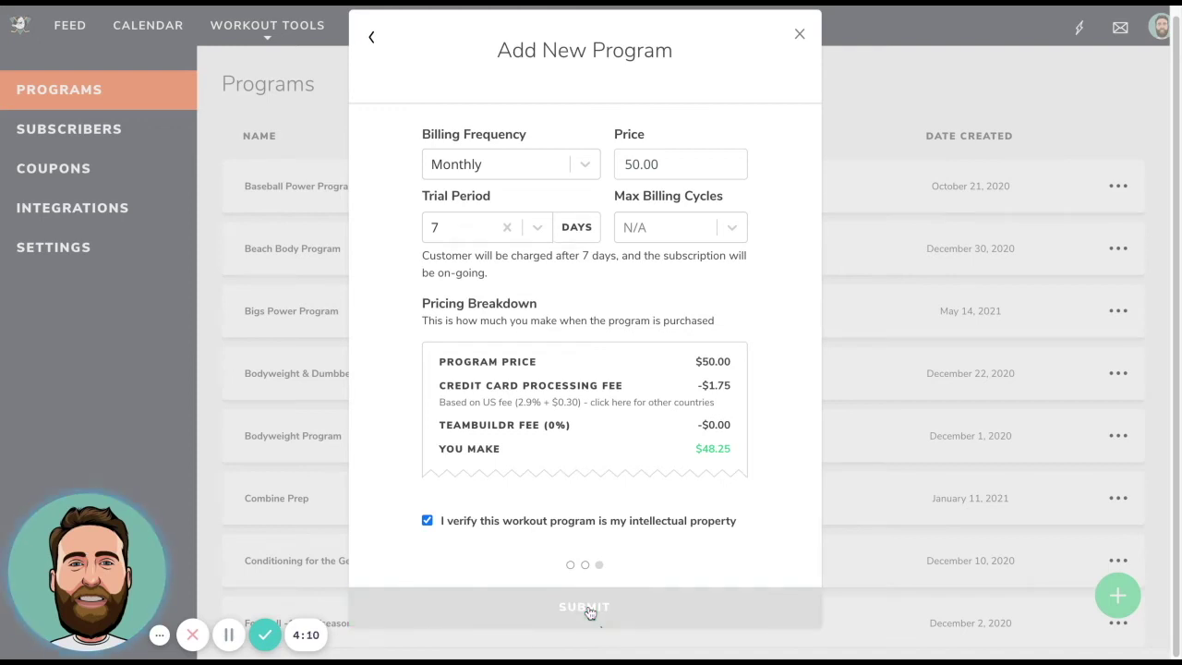
pyautogui.scroll(-2, 628, 497)
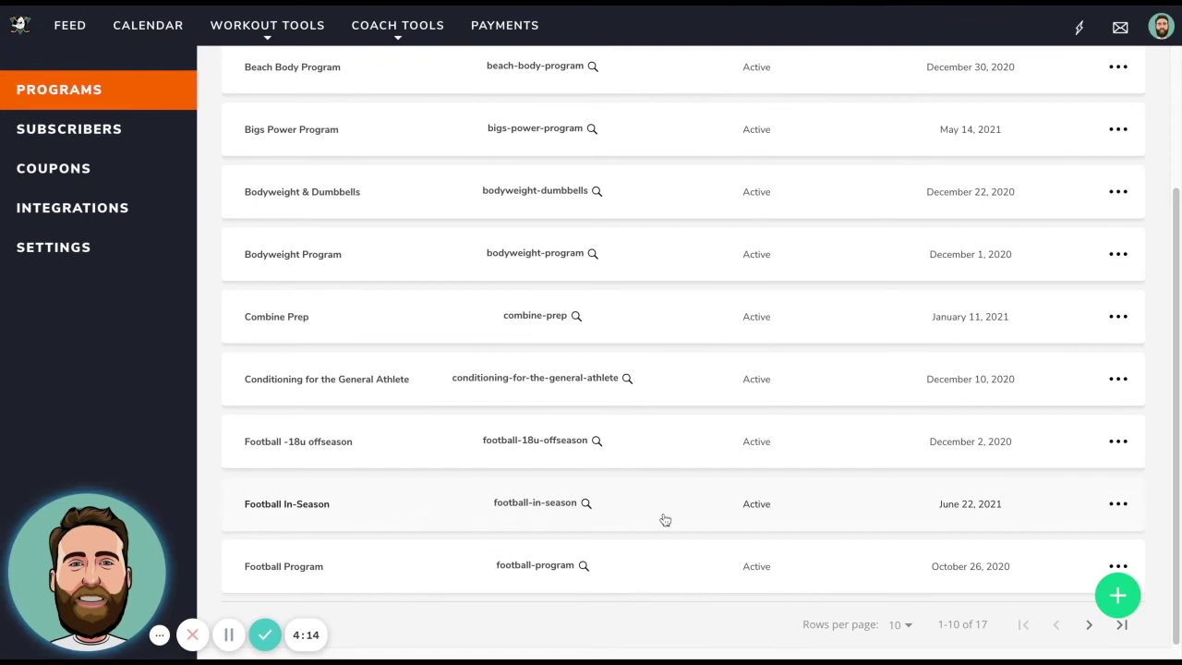
# Preview Football In-Season's Program URL and External Checkout Page URL from its row menu
pyautogui.click(1118, 505)
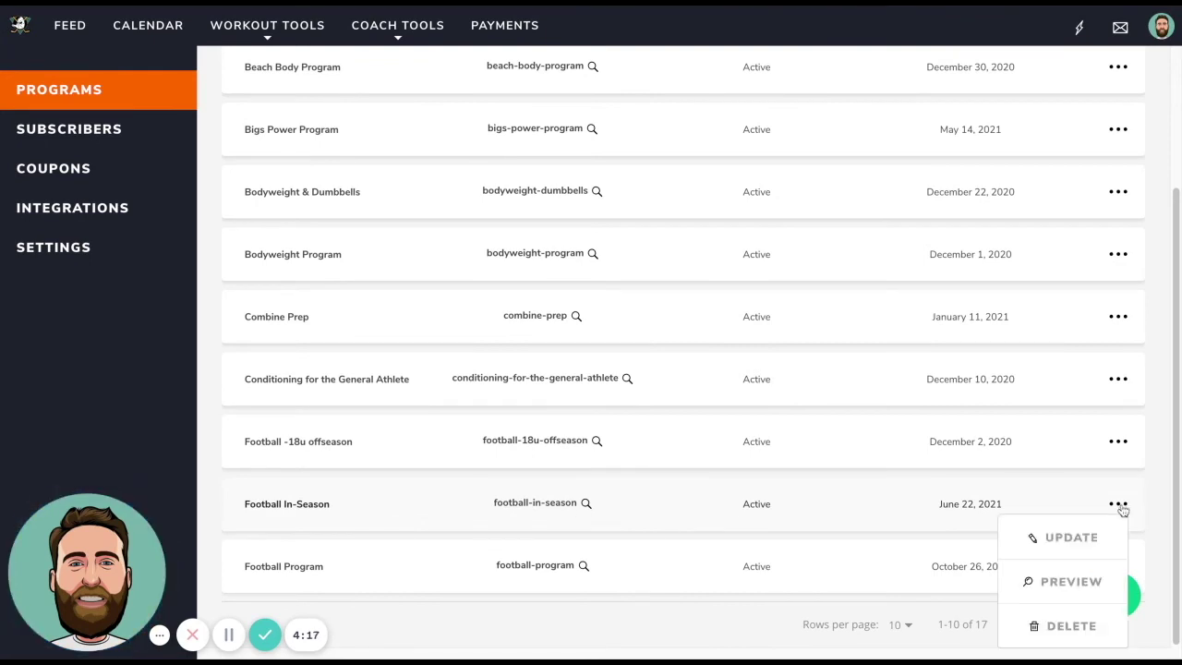
pyautogui.click(1063, 582)
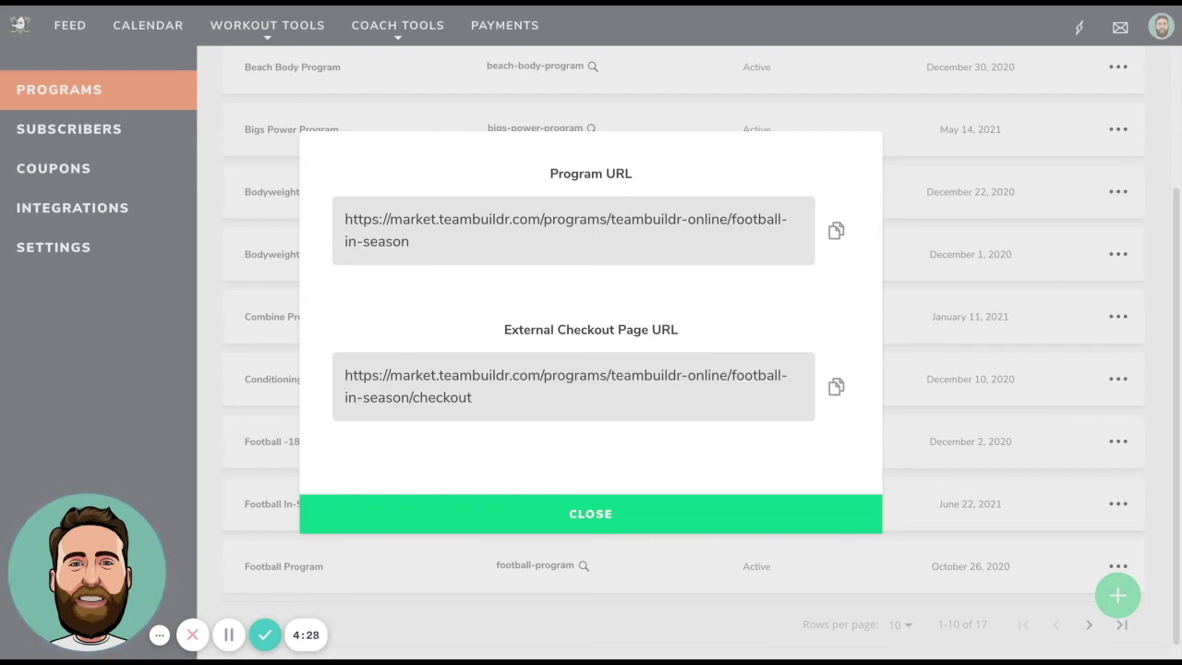
# Open and scroll through the Football In-Season landing page at $50/month with a 7-day trial
pyautogui.click(496, 10)
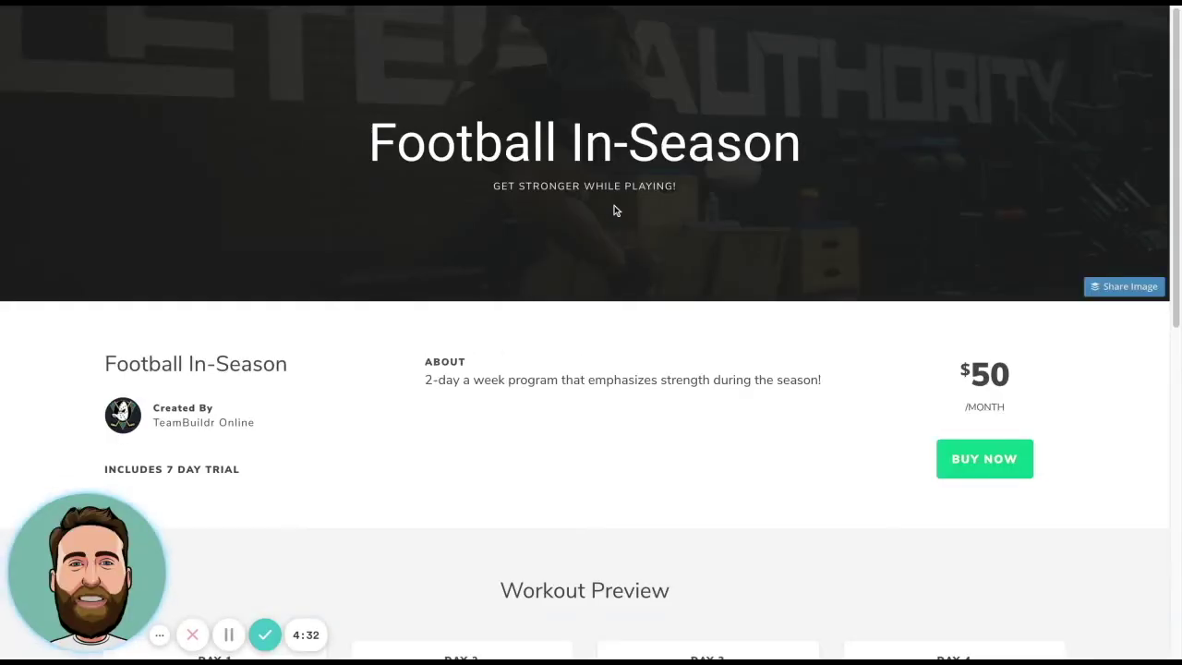
pyautogui.scroll(-1, 612, 377)
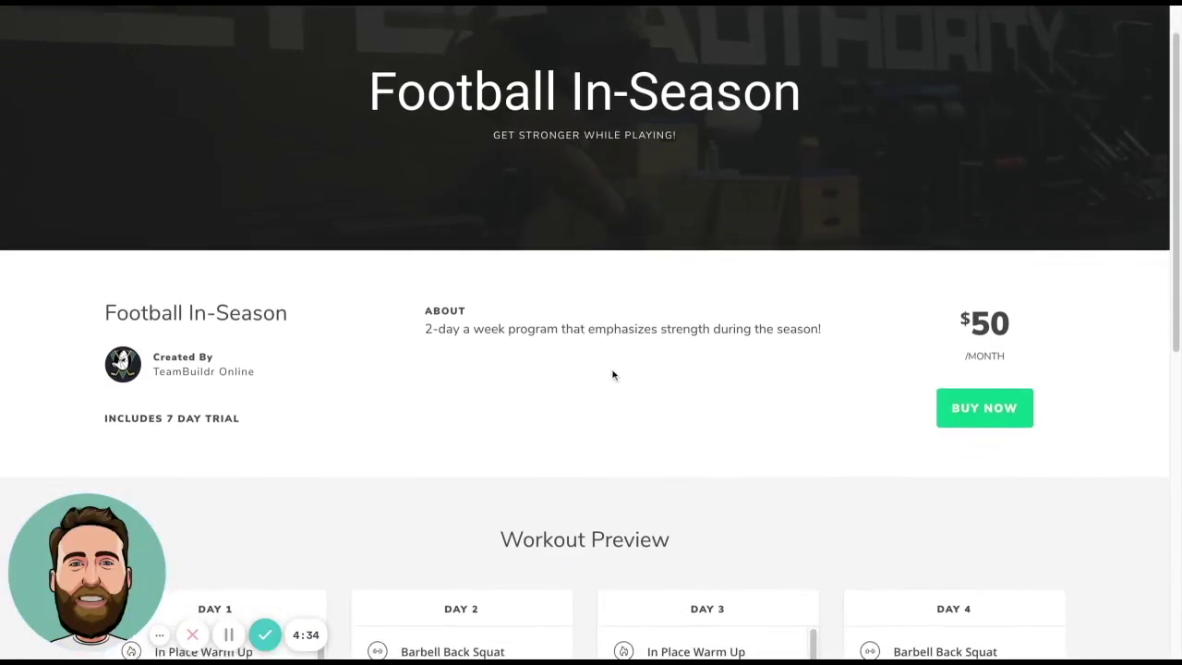
pyautogui.scroll(1, 612, 375)
pyautogui.scroll(-2, 615, 377)
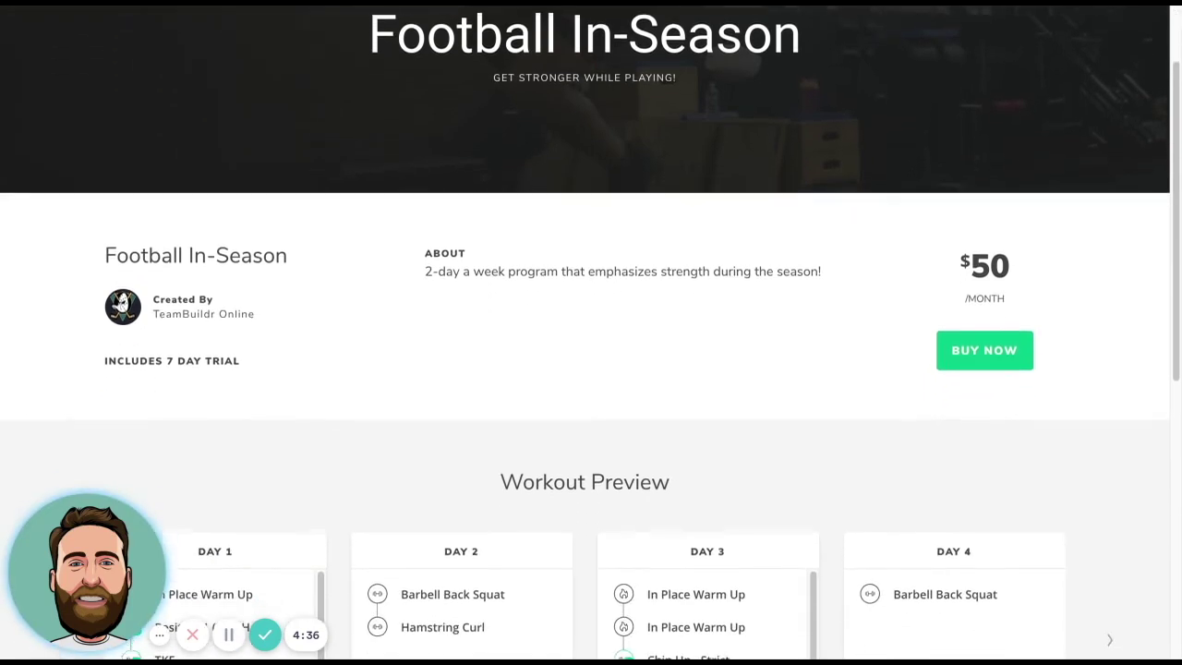
pyautogui.scroll(-1, 541, 324)
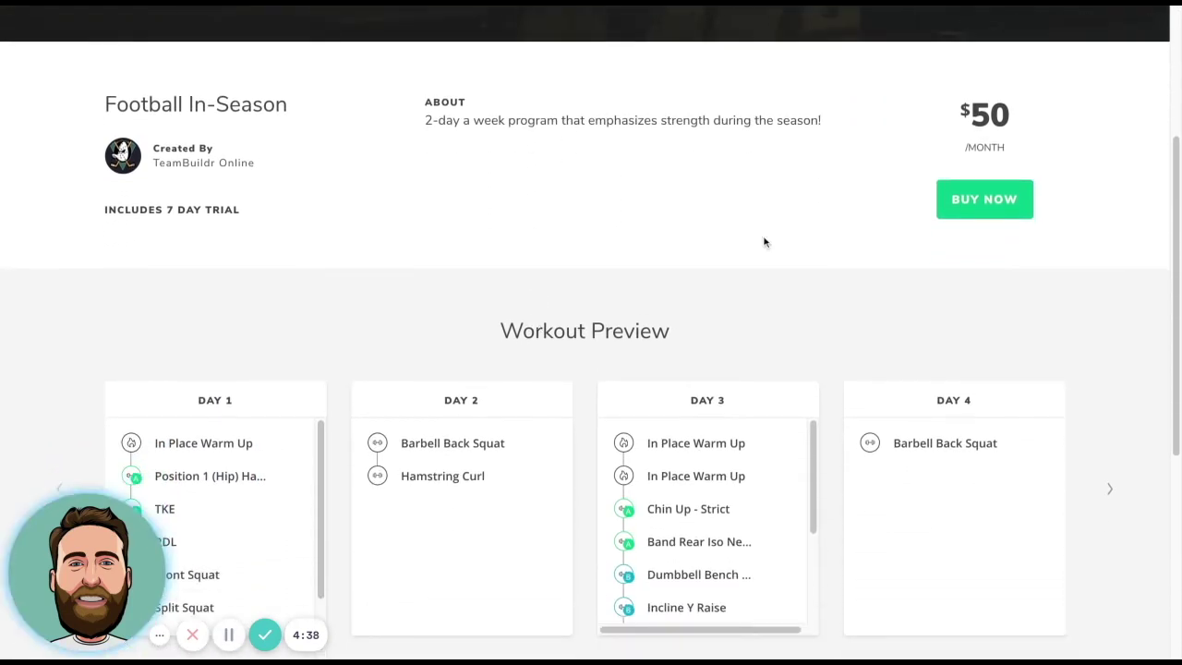
# Try BUY NOW, close the Checkout dialog, and return to the Programs list
pyautogui.click(996, 207)
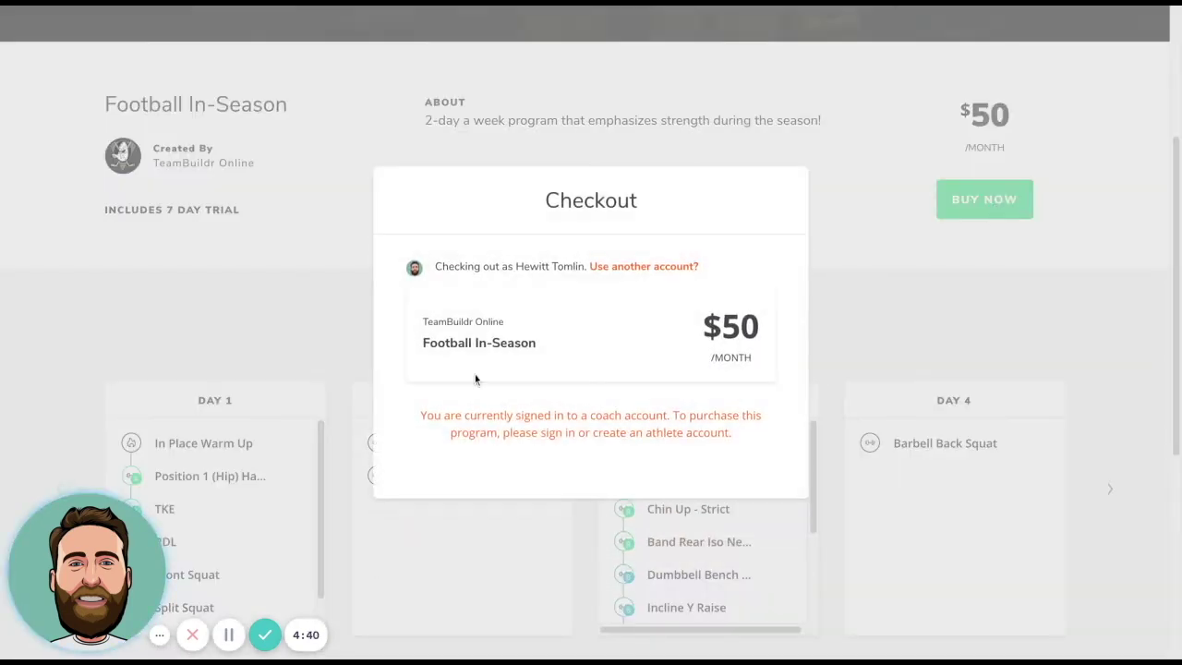
pyautogui.click(681, 105)
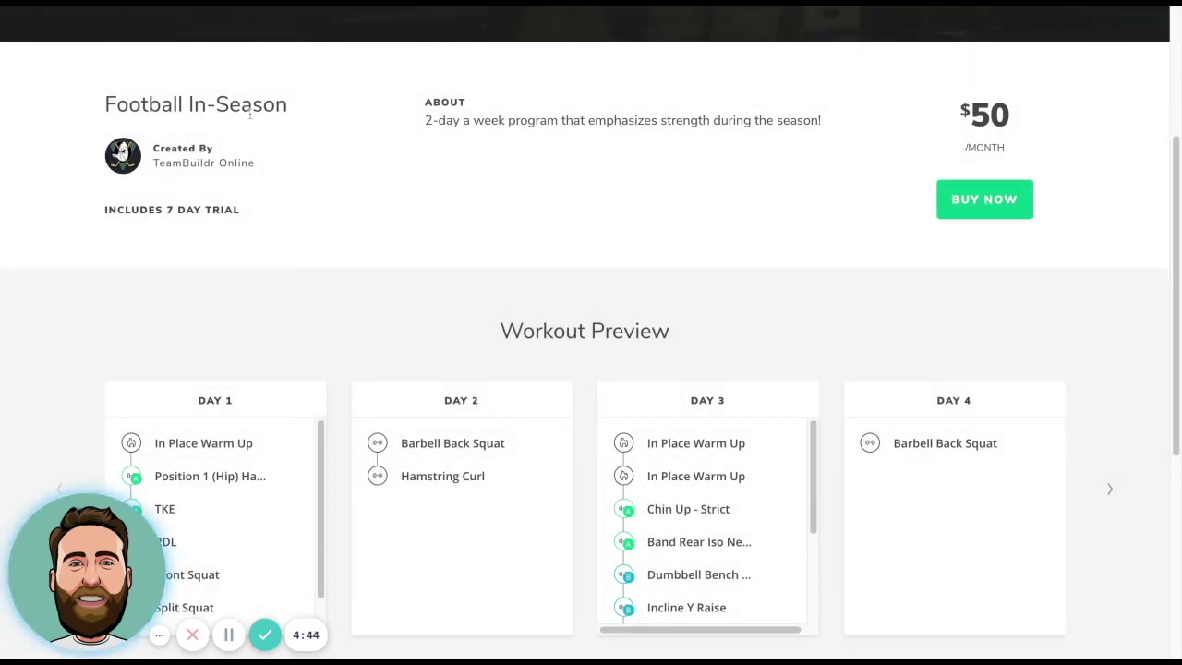
pyautogui.hotkey('alt', 'Left')
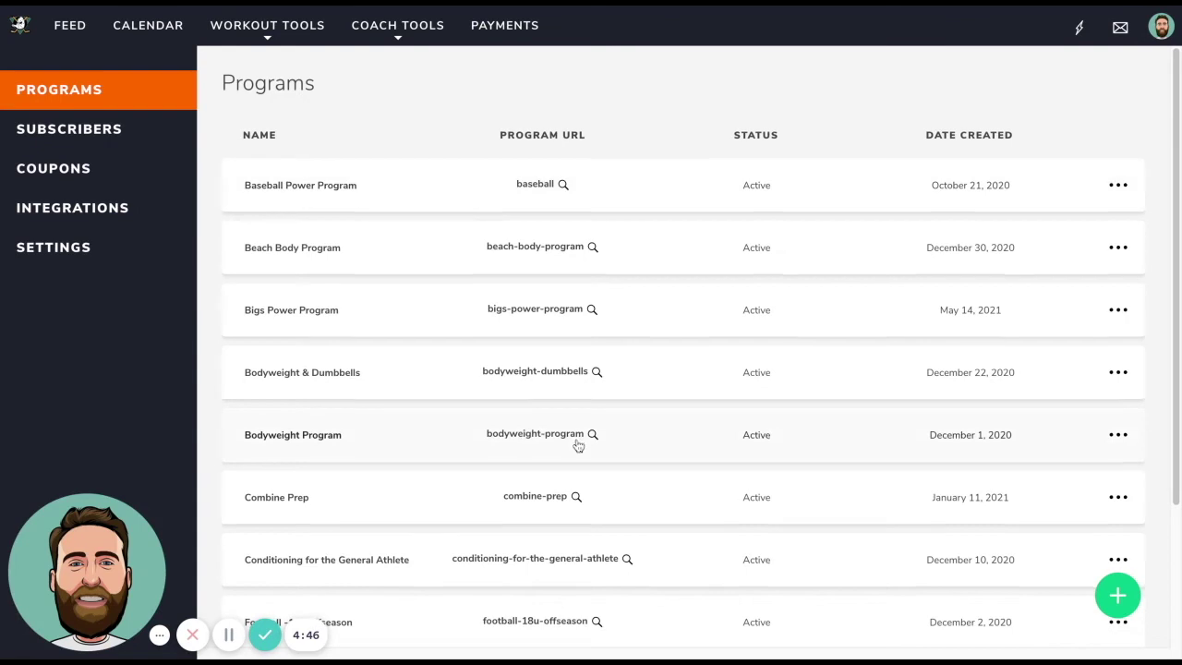
# Reopen Football In-Season's link preview and open its external checkout page
pyautogui.scroll(-2, 575, 443)
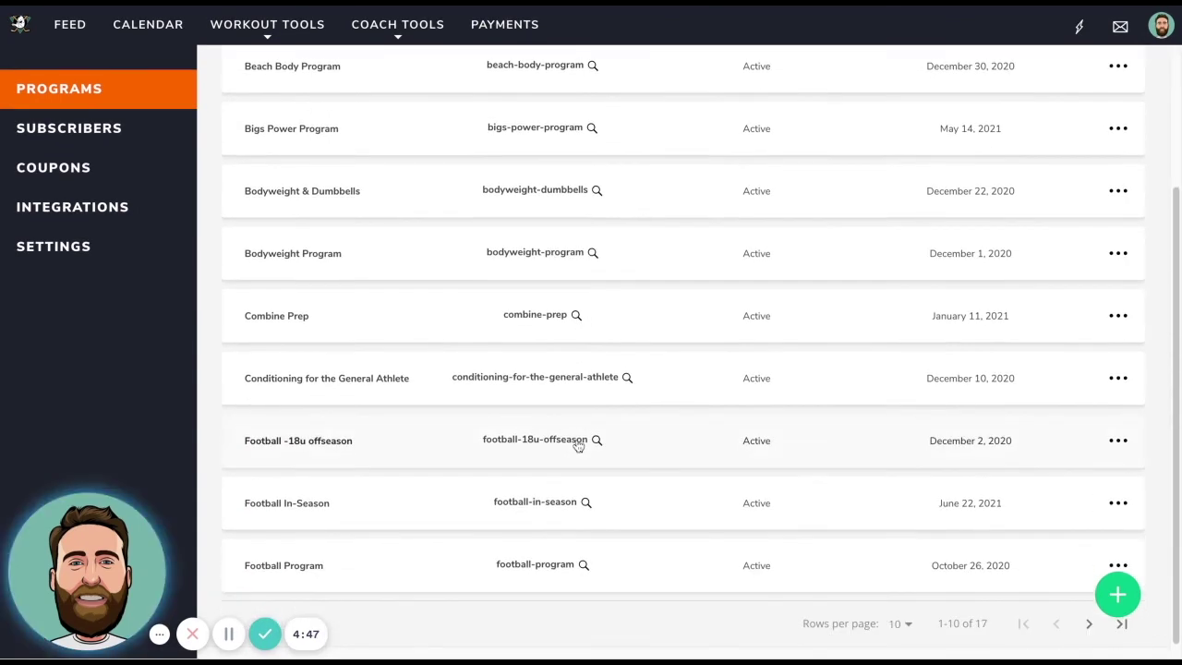
pyautogui.click(1118, 503)
pyautogui.click(1032, 579)
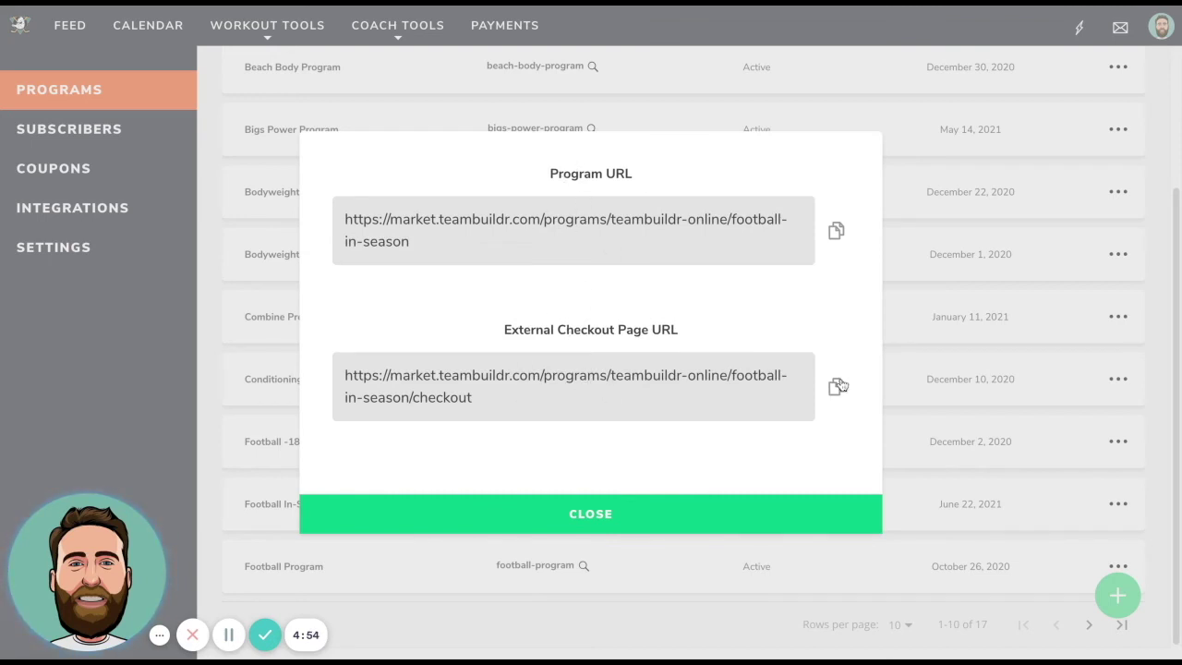
pyautogui.moveTo(676, 375); pyautogui.dragTo(681, 378)
pyautogui.click(680, 377)
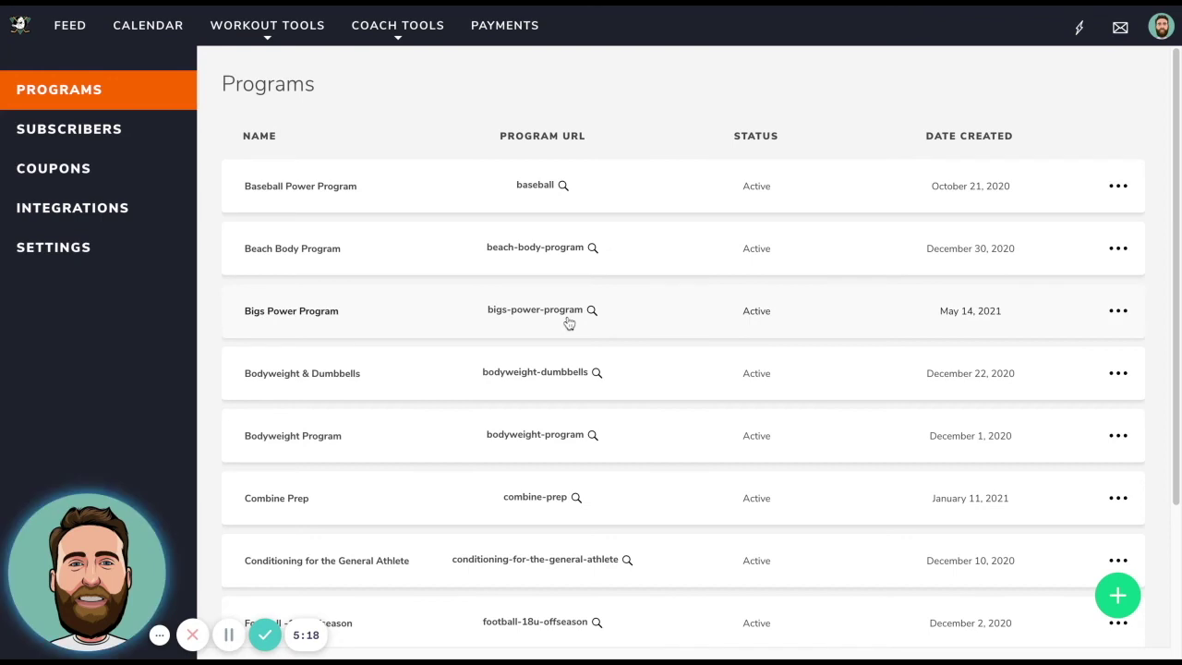
# Open a subscriber from the Subscribers list and view all charges and the latest charge's actions
pyautogui.click(89, 135)
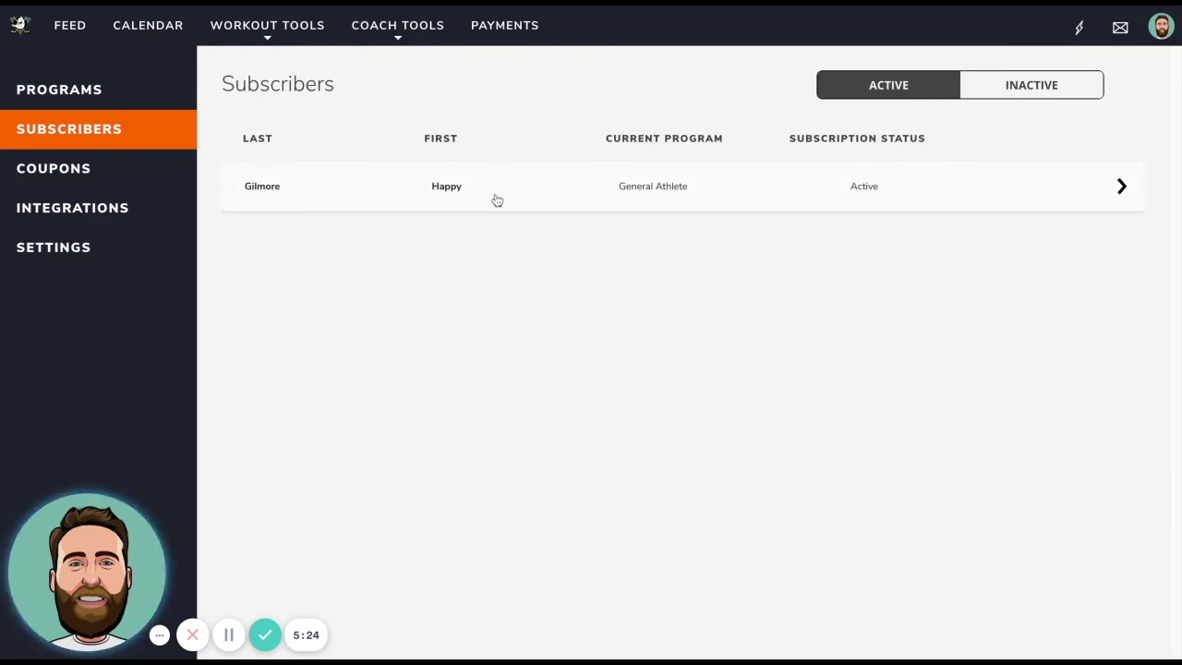
pyautogui.click(523, 197)
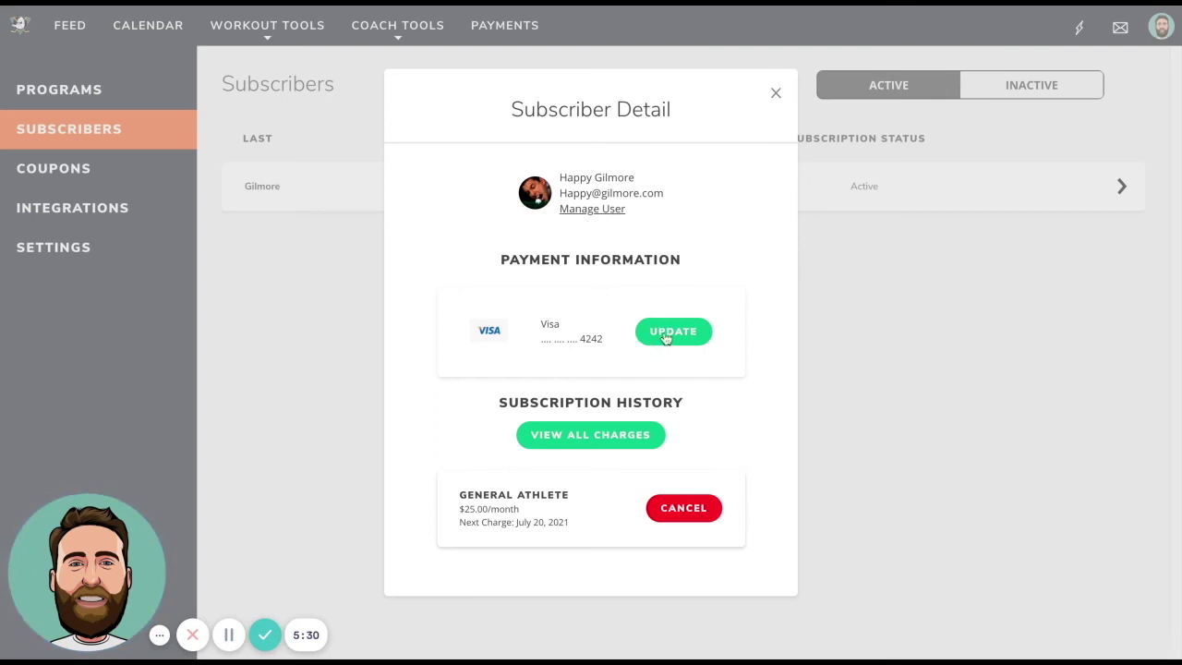
pyautogui.click(602, 441)
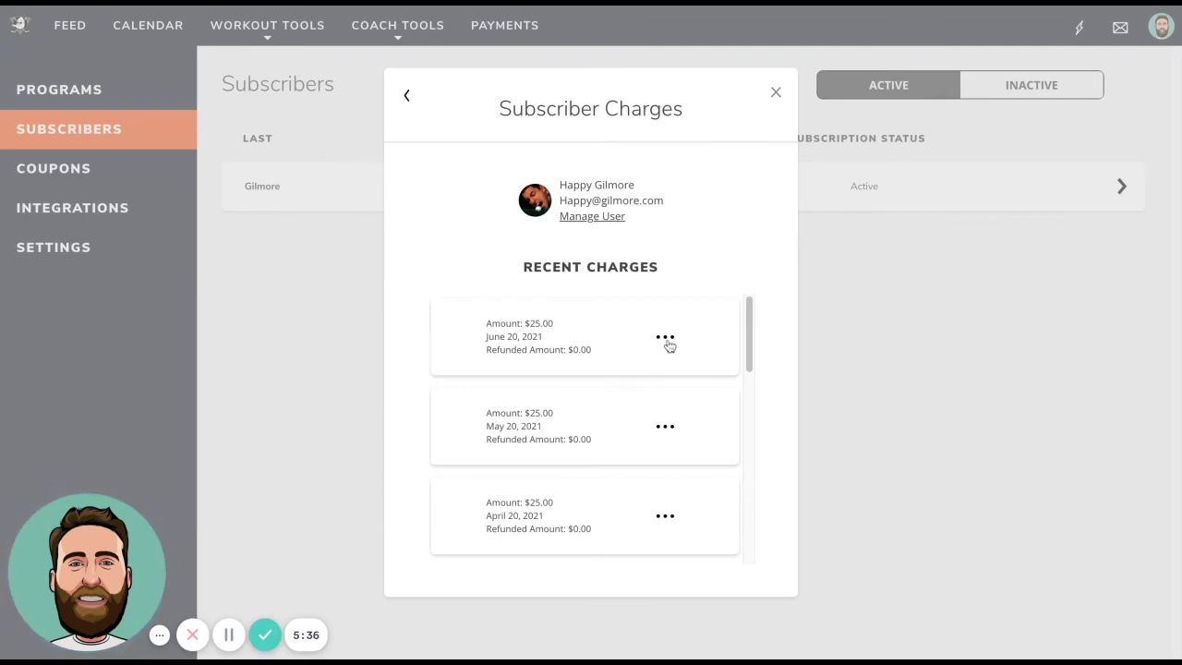
pyautogui.click(666, 339)
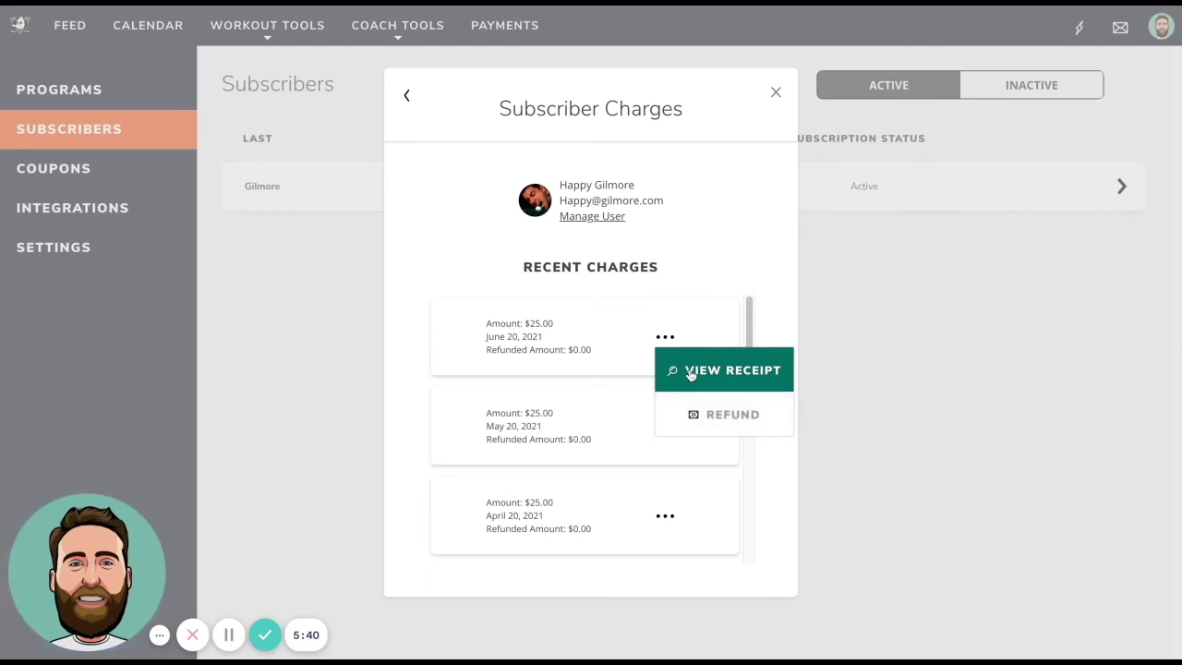
# Close the subscriber details and move to the Coupons page
pyautogui.click(407, 96)
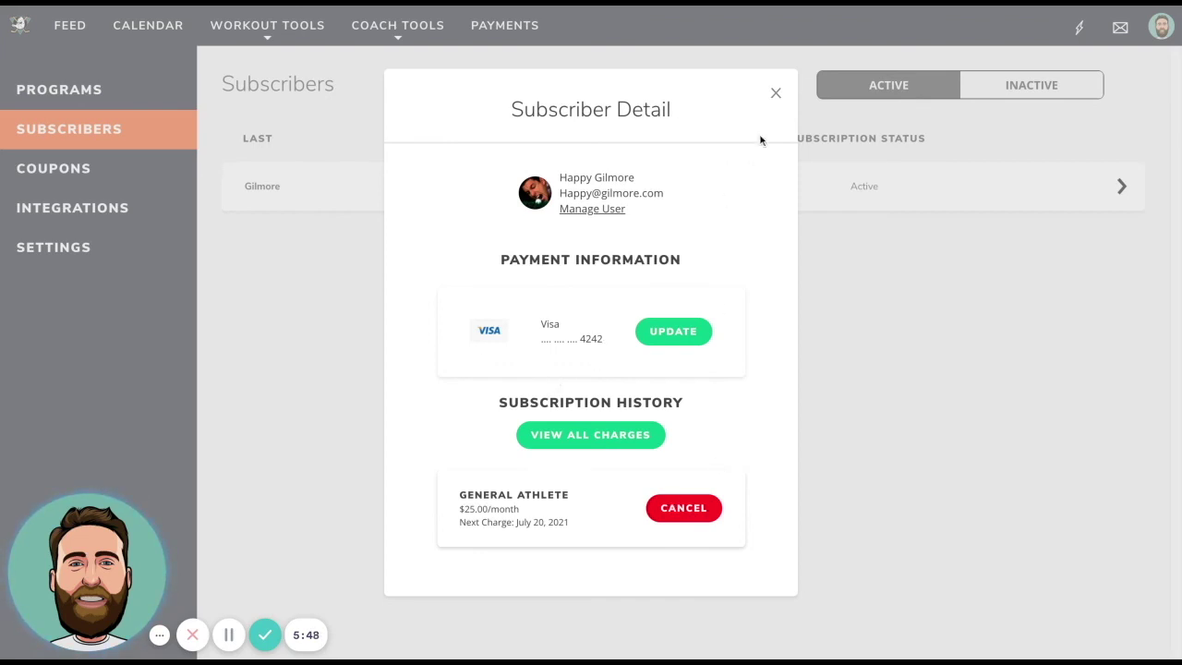
pyautogui.click(774, 96)
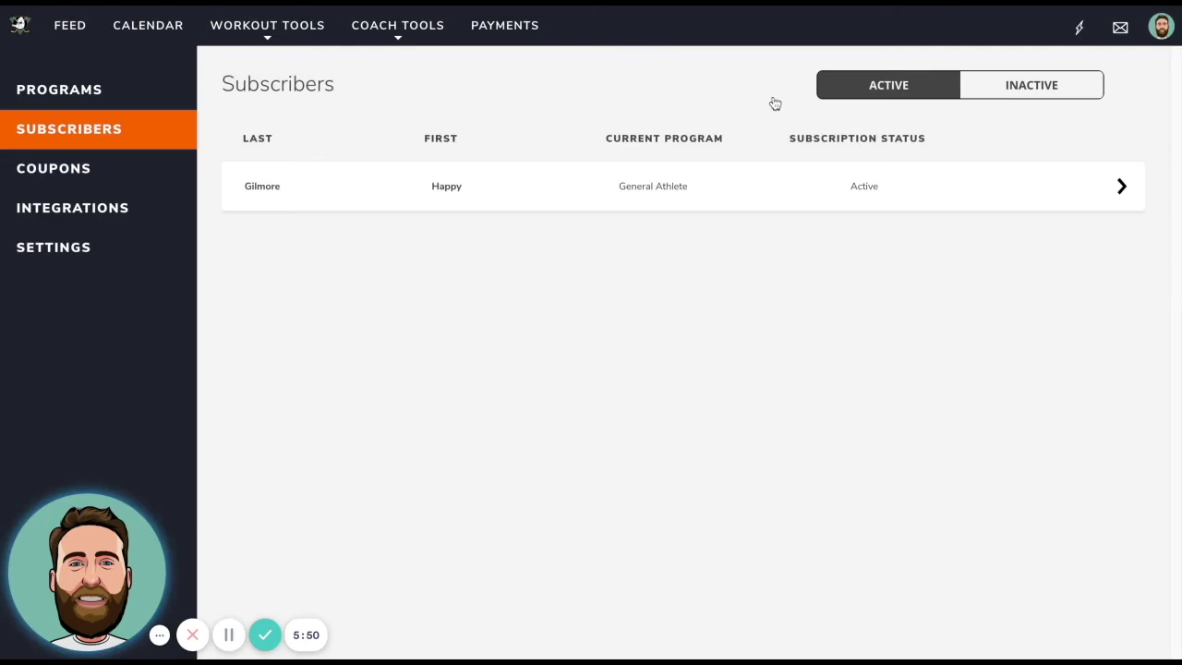
pyautogui.click(133, 180)
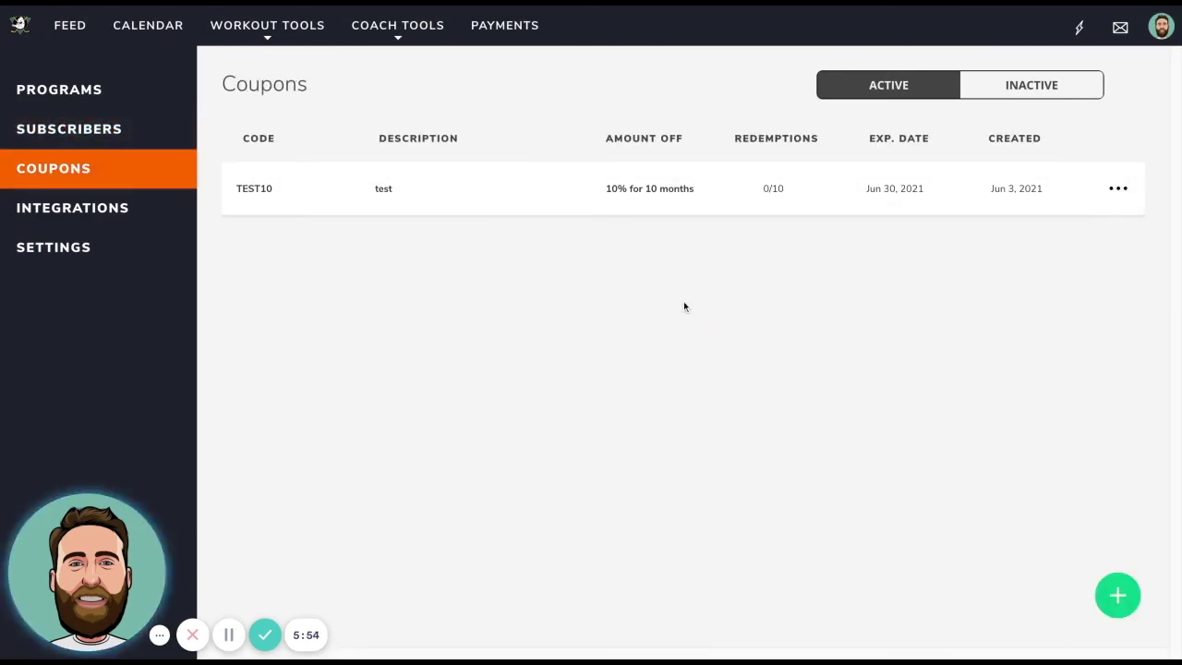
# Open and update the TEST10 coupon, then bring up the blank Add New Coupon form
pyautogui.click(529, 193)
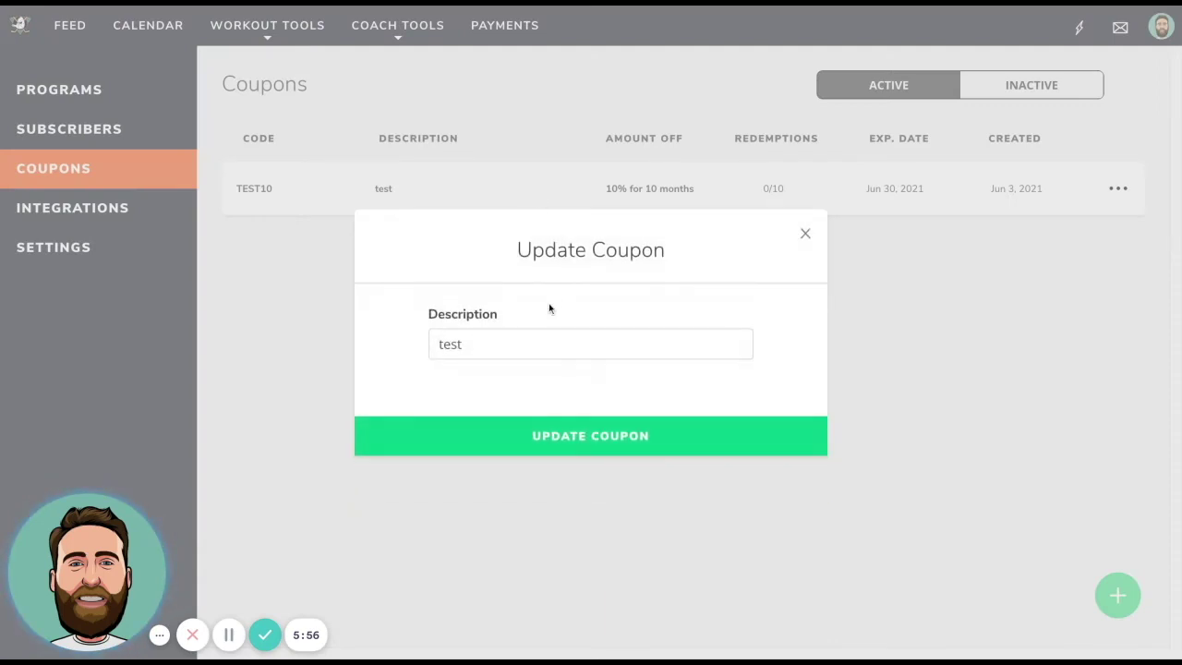
pyautogui.click(586, 436)
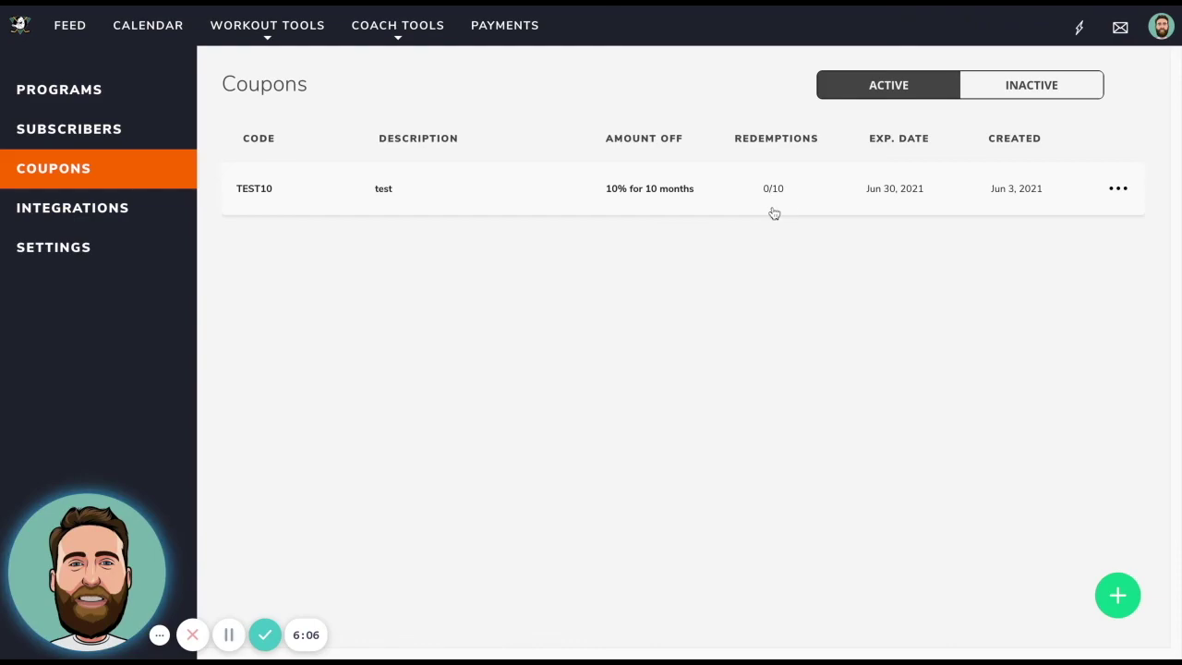
pyautogui.click(1117, 595)
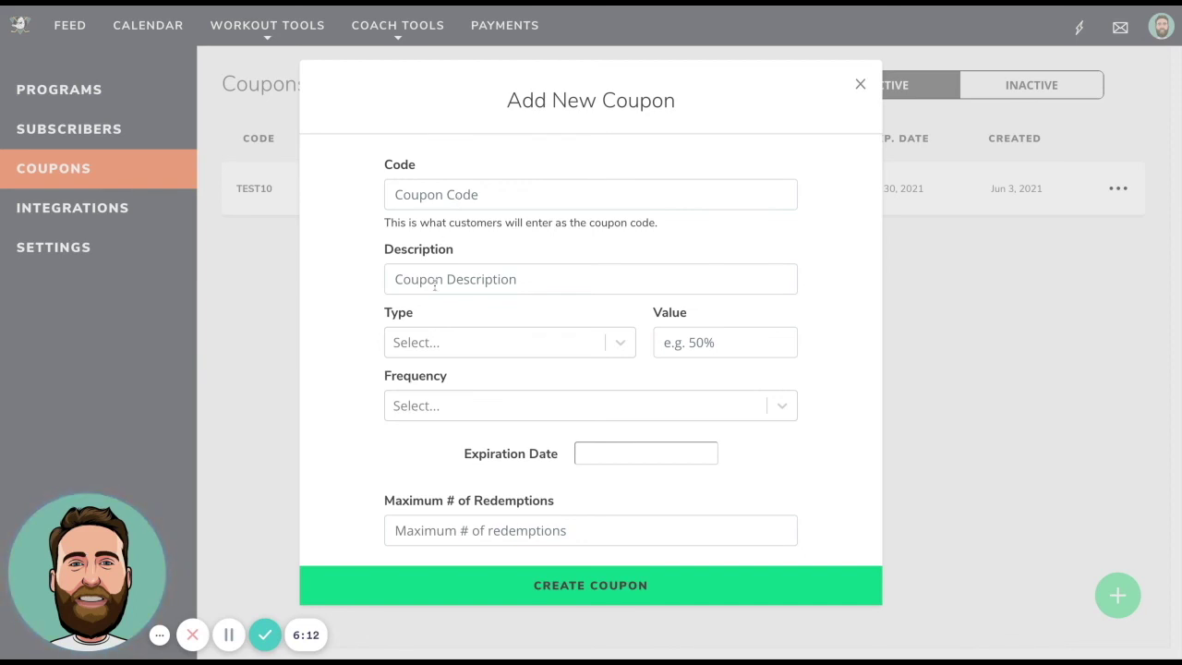
# Look over the coupon Type and Frequency dropdown options without choosing any
pyautogui.click(456, 351)
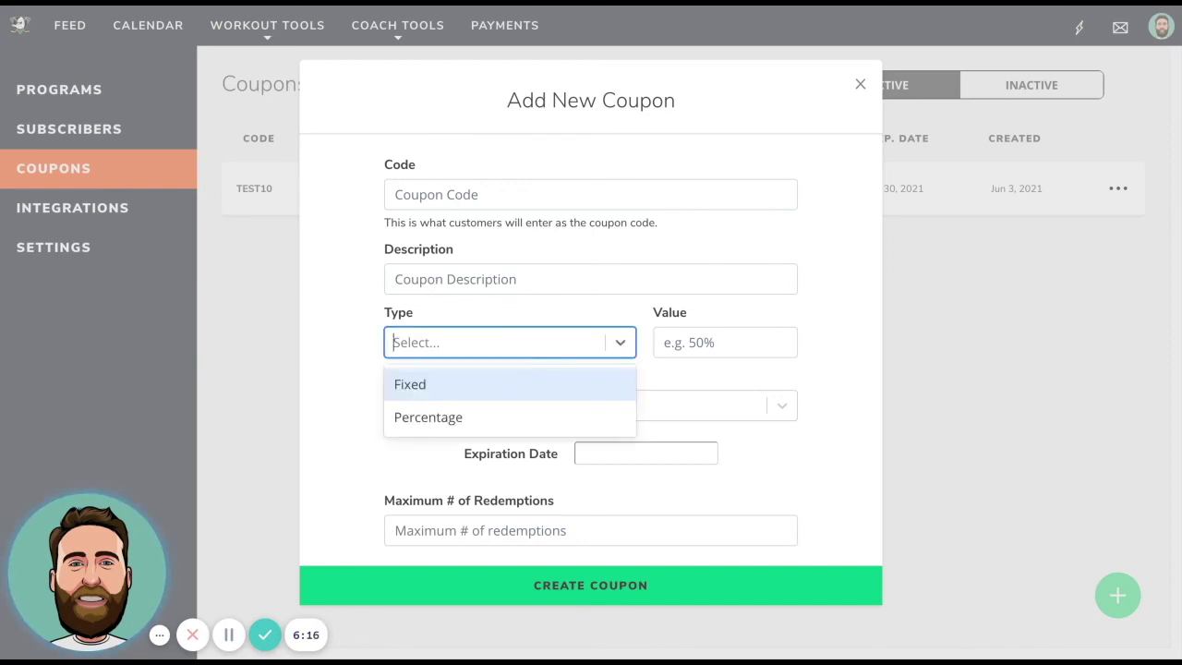
pyautogui.click(528, 321)
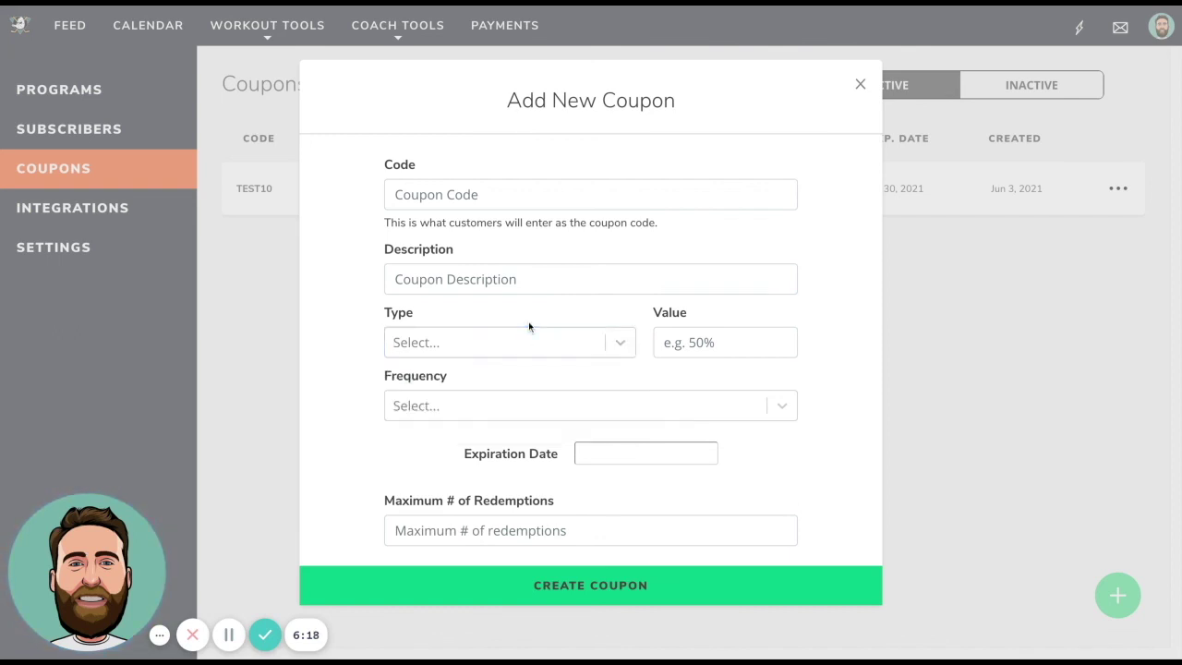
pyautogui.click(502, 406)
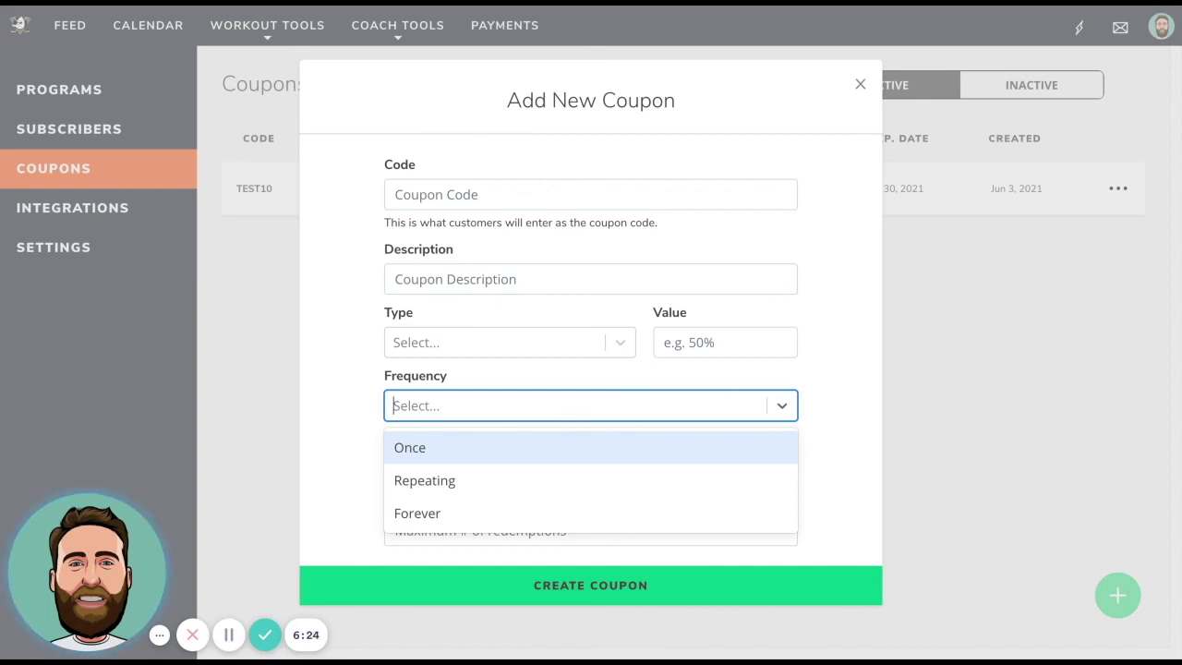
pyautogui.click(343, 422)
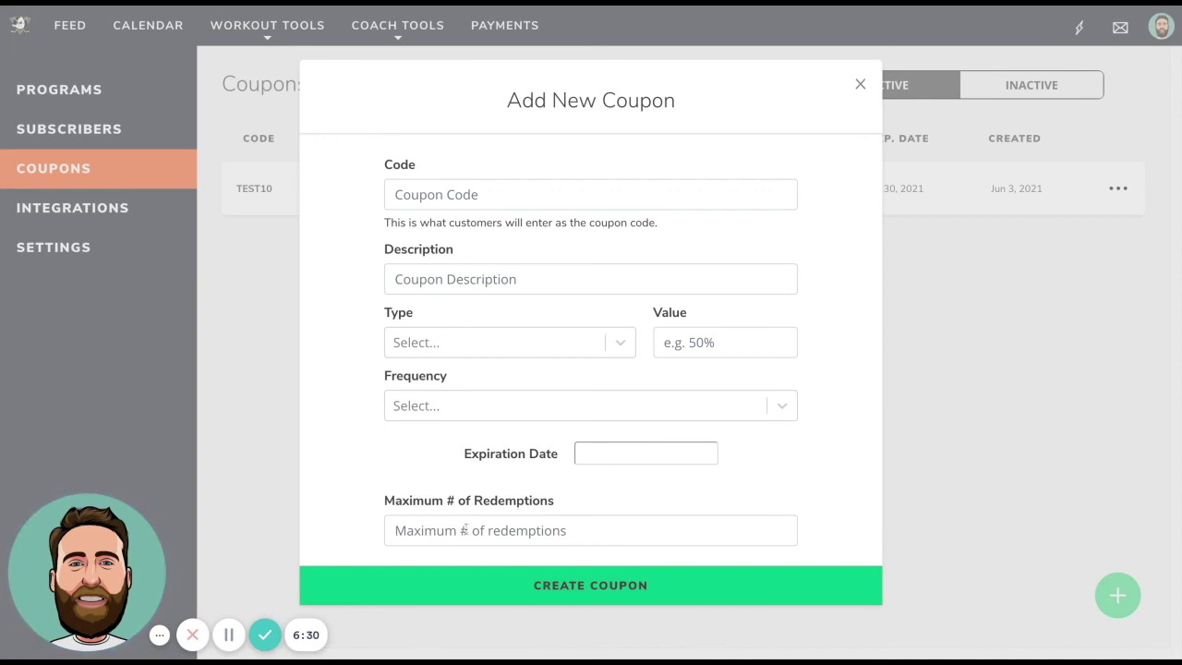
# Enter 100 maximum redemptions, discard the coupon form, and go to Integrations
pyautogui.click(465, 529)
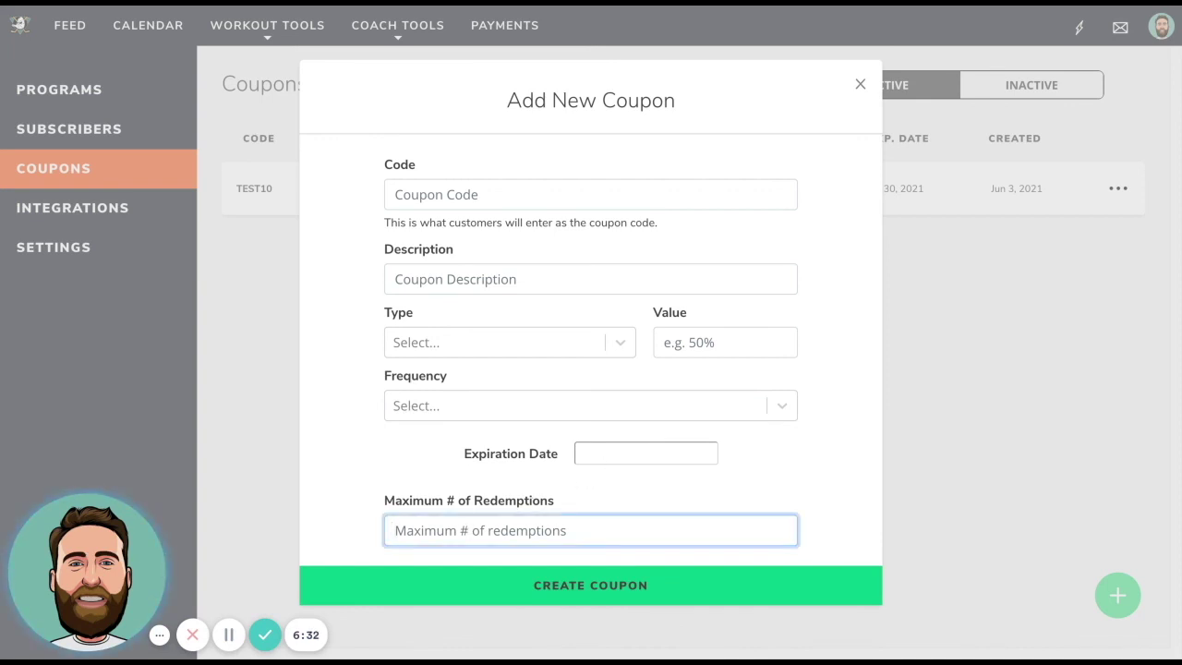
pyautogui.write('100')
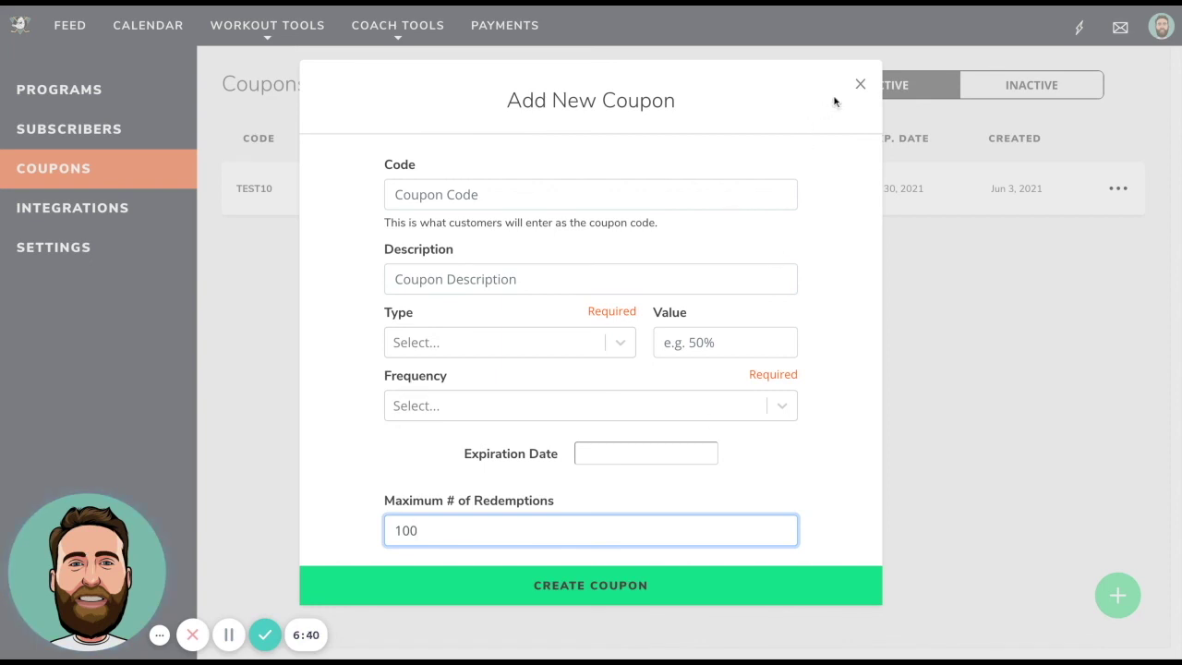
pyautogui.click(860, 84)
pyautogui.click(83, 211)
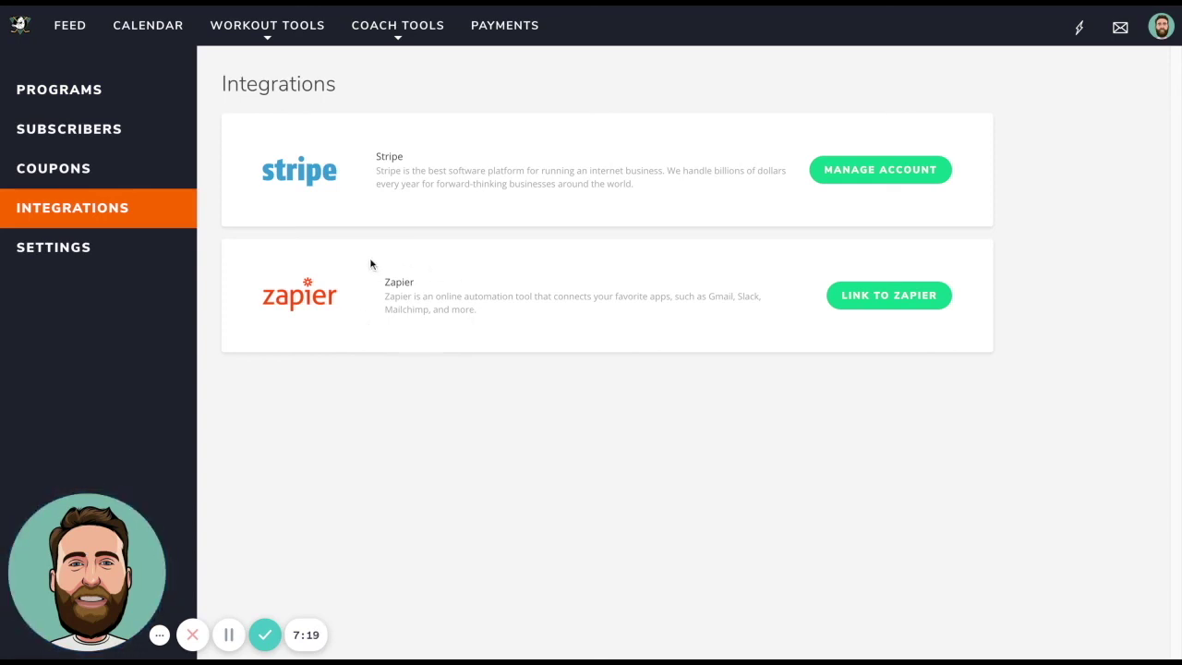
# Review General Settings, highlighting the teambuildr-online ending of the base account URL
pyautogui.click(92, 251)
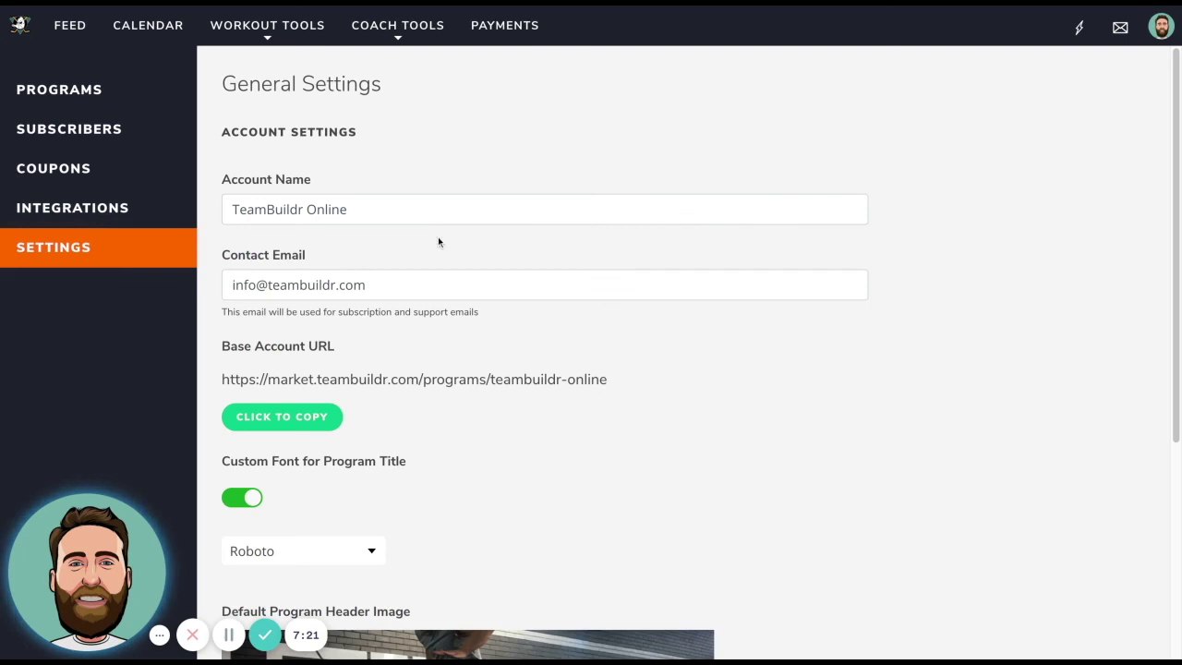
pyautogui.scroll(-1, 437, 237)
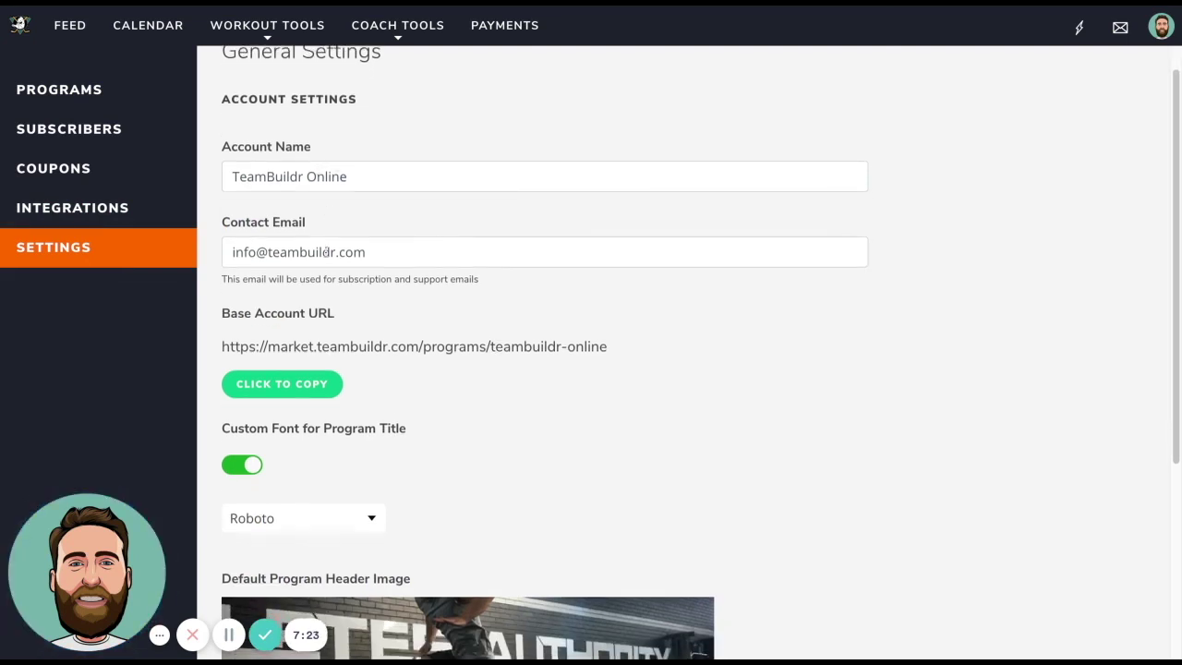
pyautogui.scroll(-2, 399, 273)
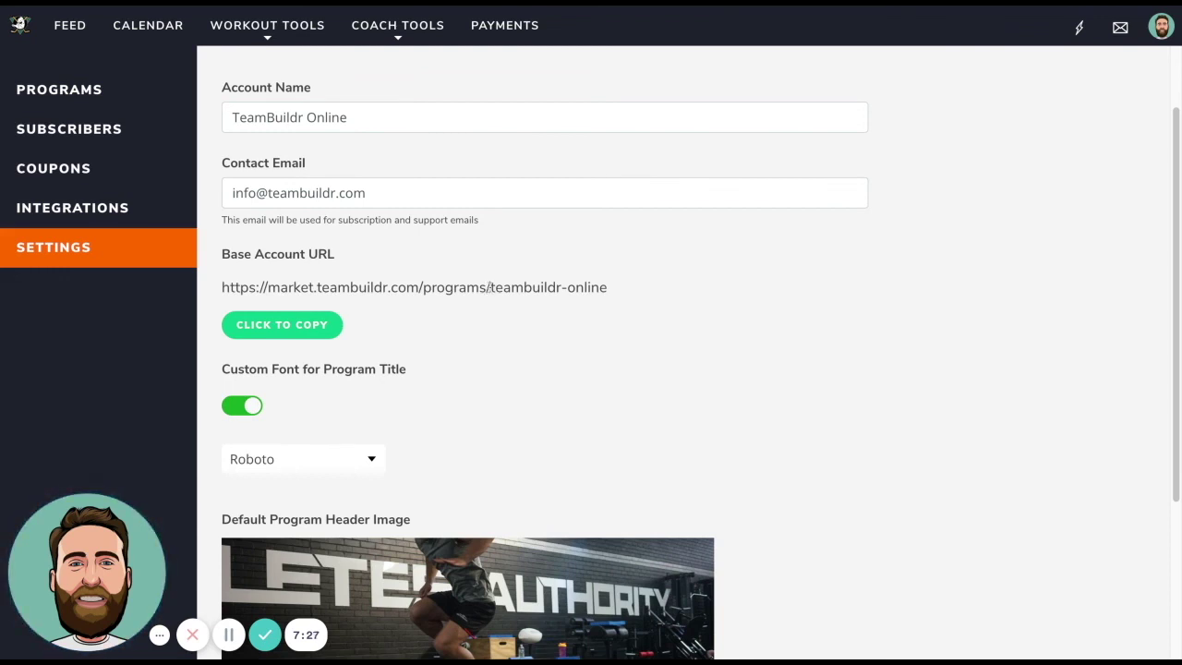
pyautogui.moveTo(488, 288); pyautogui.dragTo(607, 288)
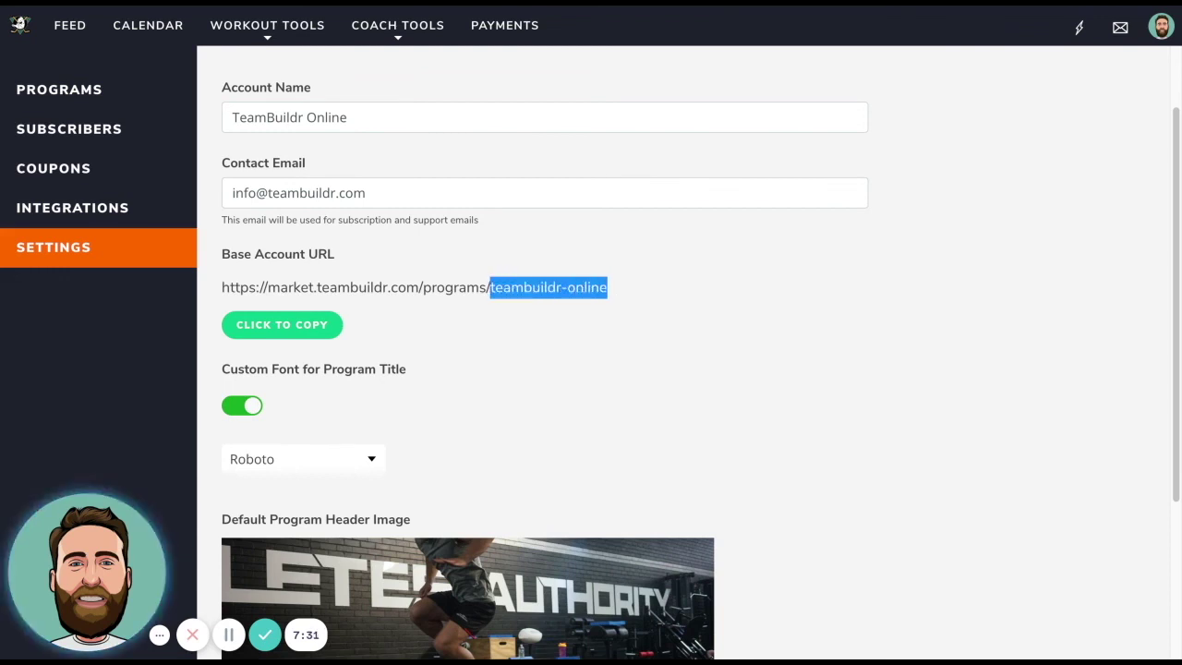
pyautogui.scroll(-1, 462, 329)
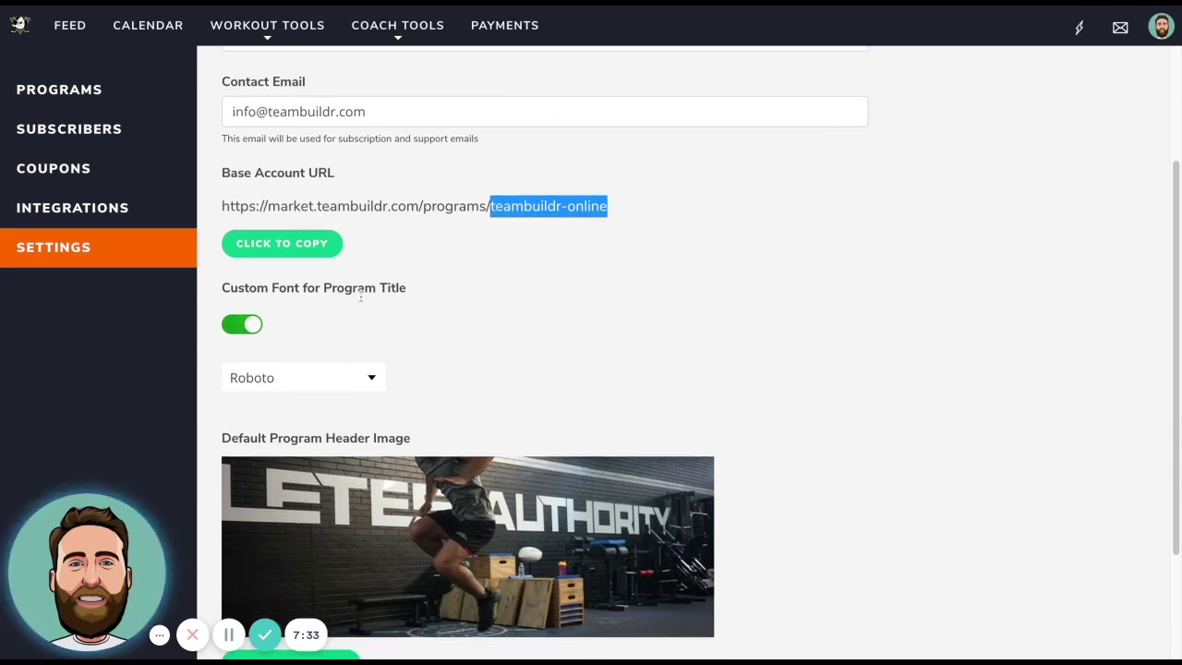
pyautogui.scroll(-2, 340, 336)
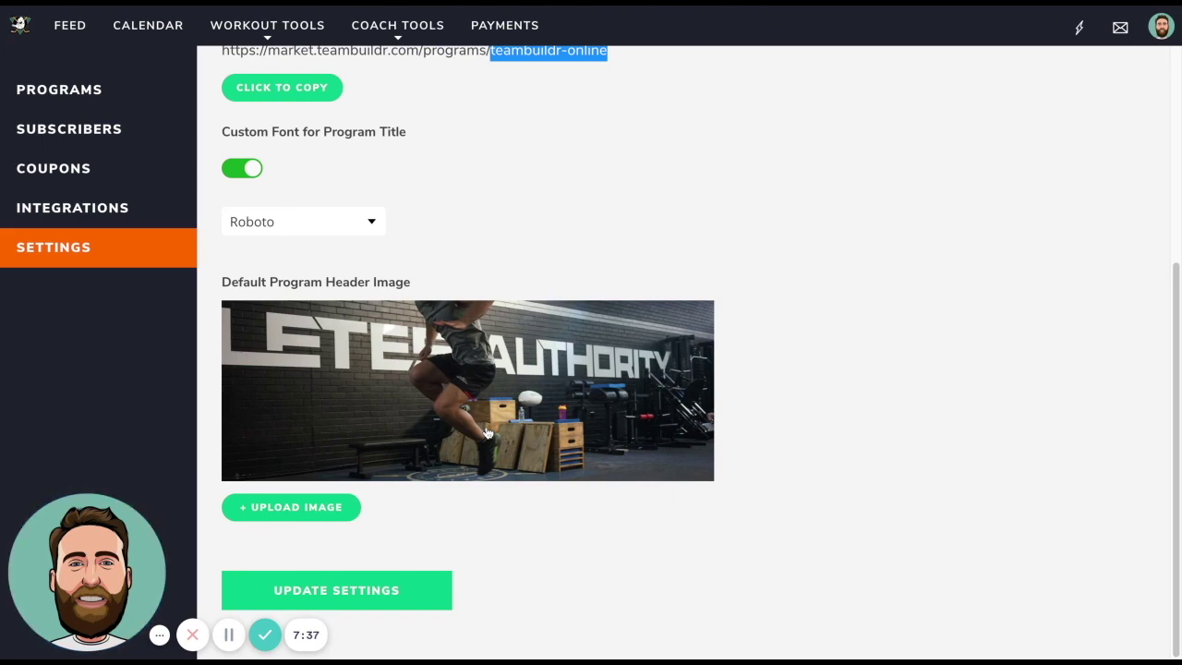
pyautogui.scroll(4, 480, 345)
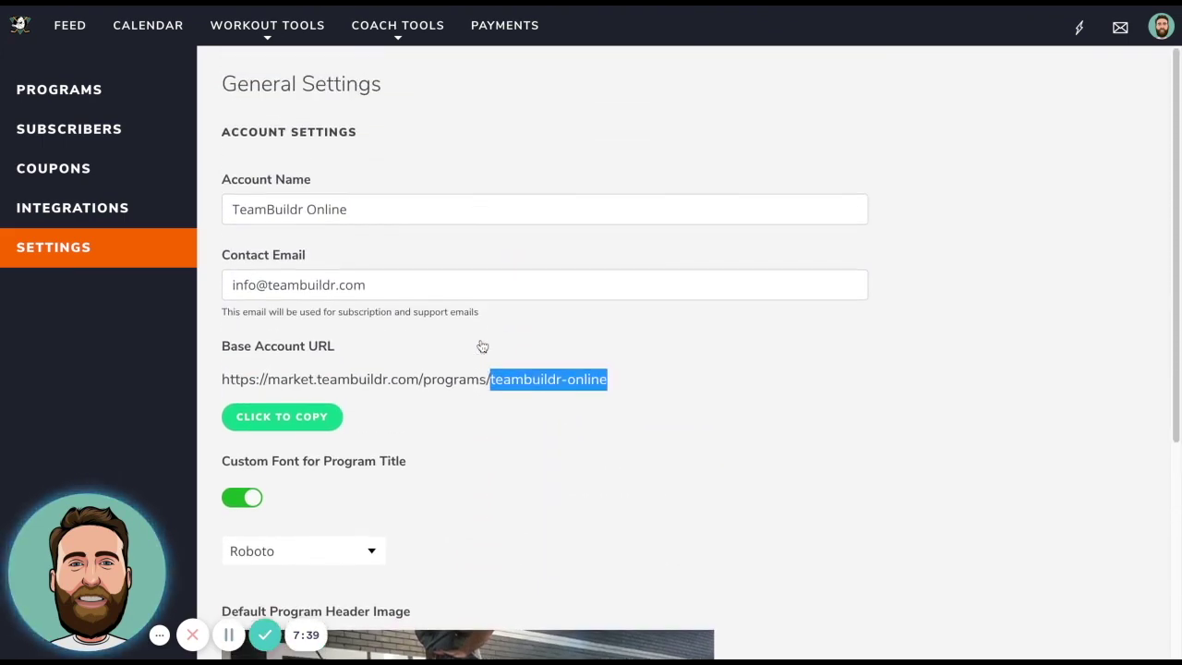
pyautogui.click(668, 357)
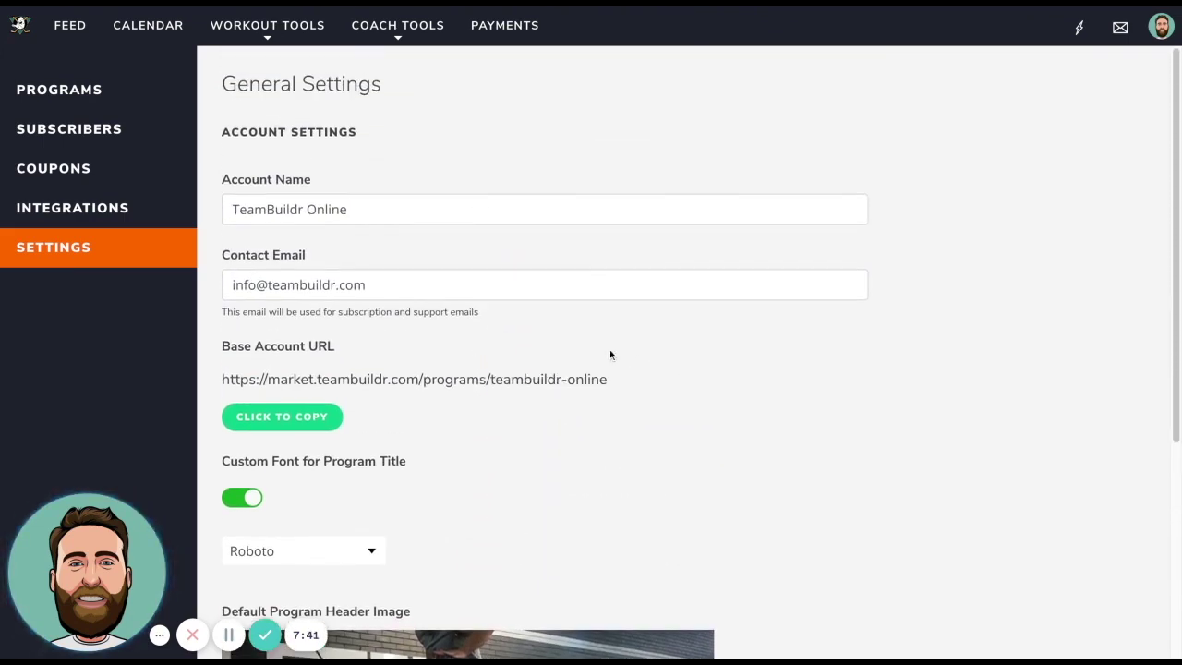